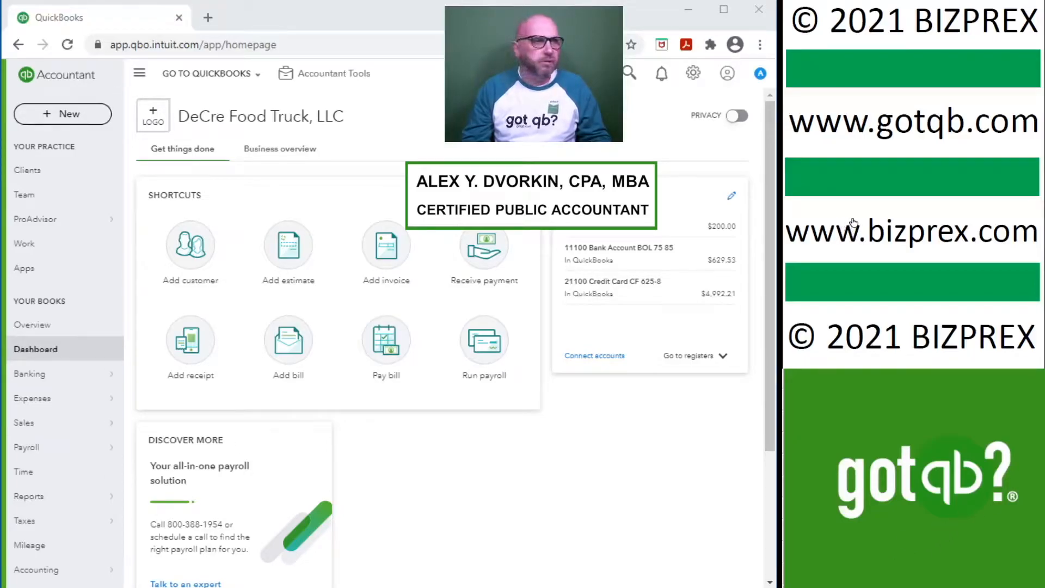
Step: Open the Reconcile page from the accountant tools
scroll(850, 210, "down", 10)
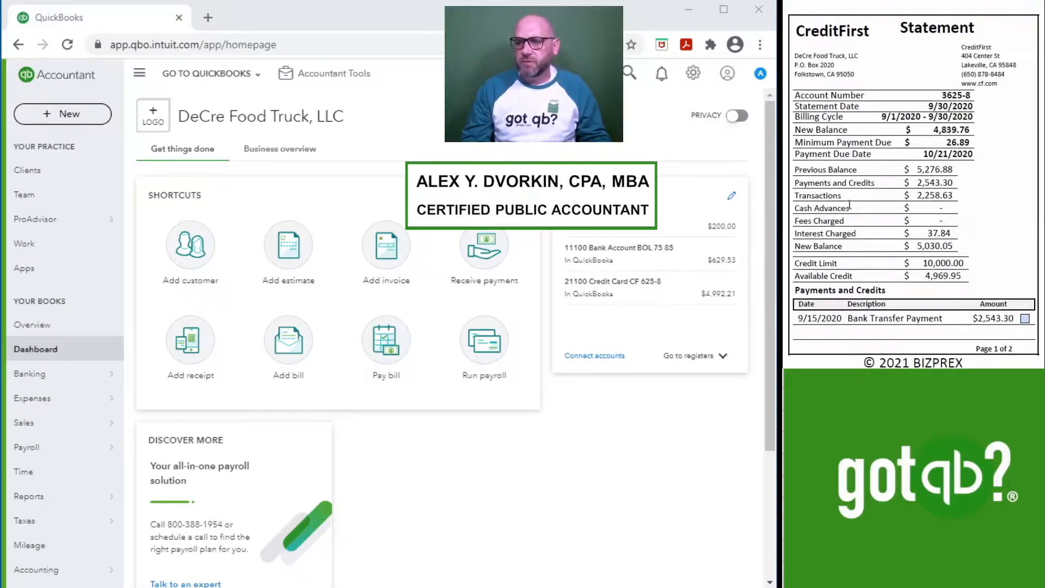
left_click(326, 73)
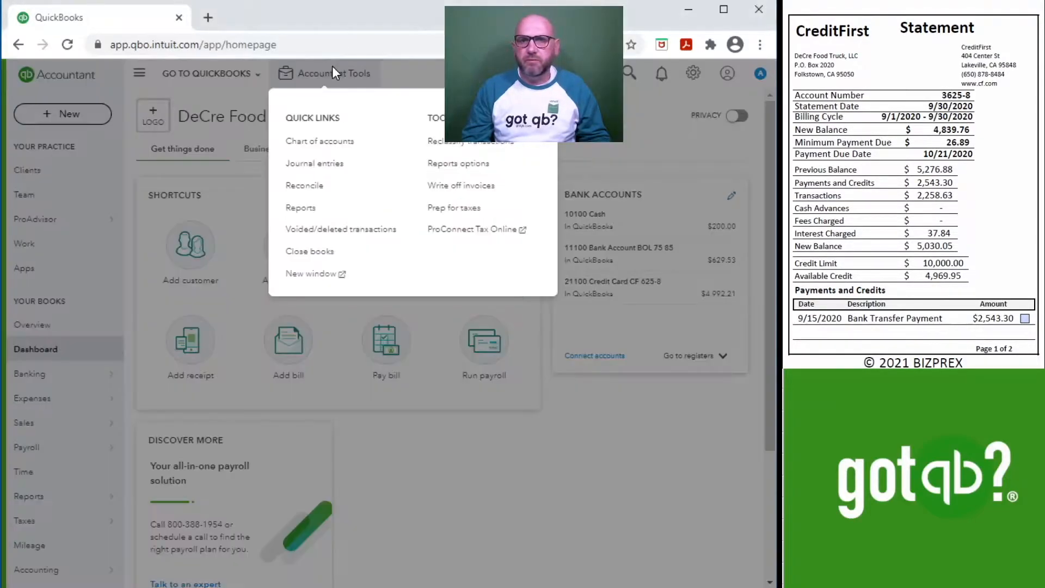
left_click(331, 186)
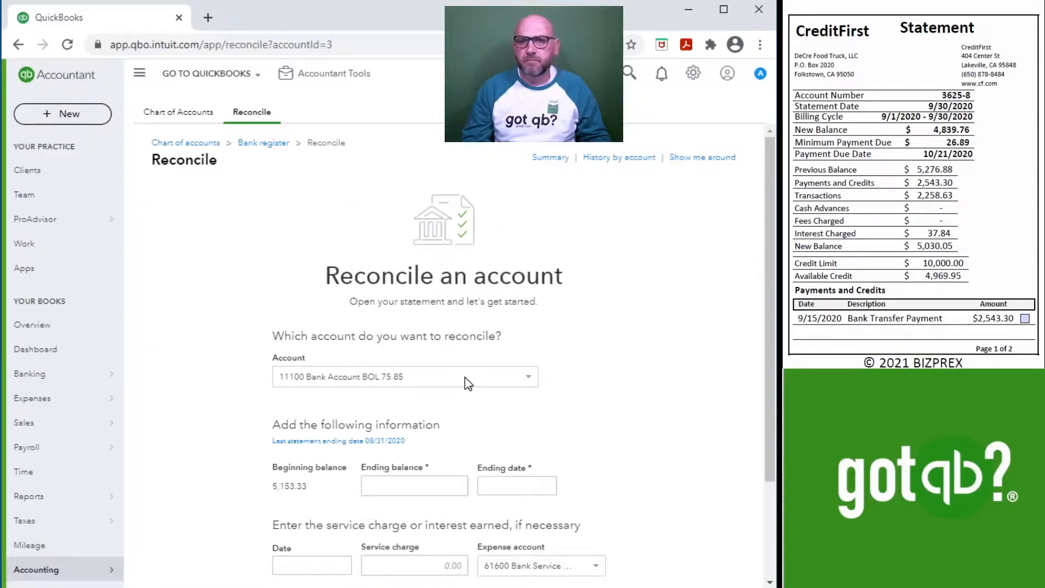
Step: Choose the 21100 Credit Card CF 625-8 account to reconcile
left_click(468, 377)
scroll(408, 459, "down", 2)
left_click(404, 437)
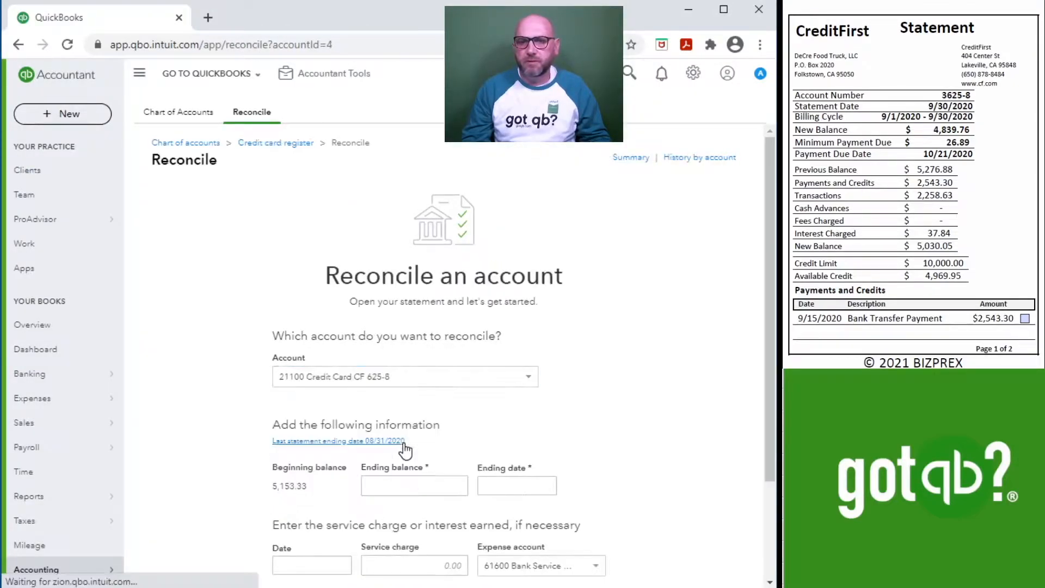
Step: Enter an ending balance of 5,030.05 and an ending date of 9/30/2020, and start reconciling
scroll(644, 435, "down", 1)
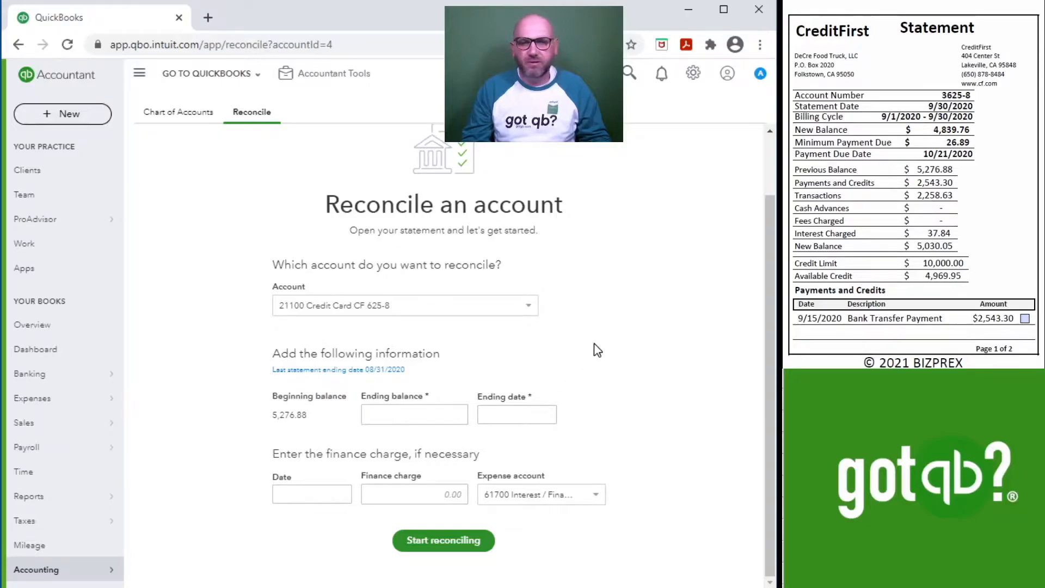
left_click(456, 547)
left_click(426, 410)
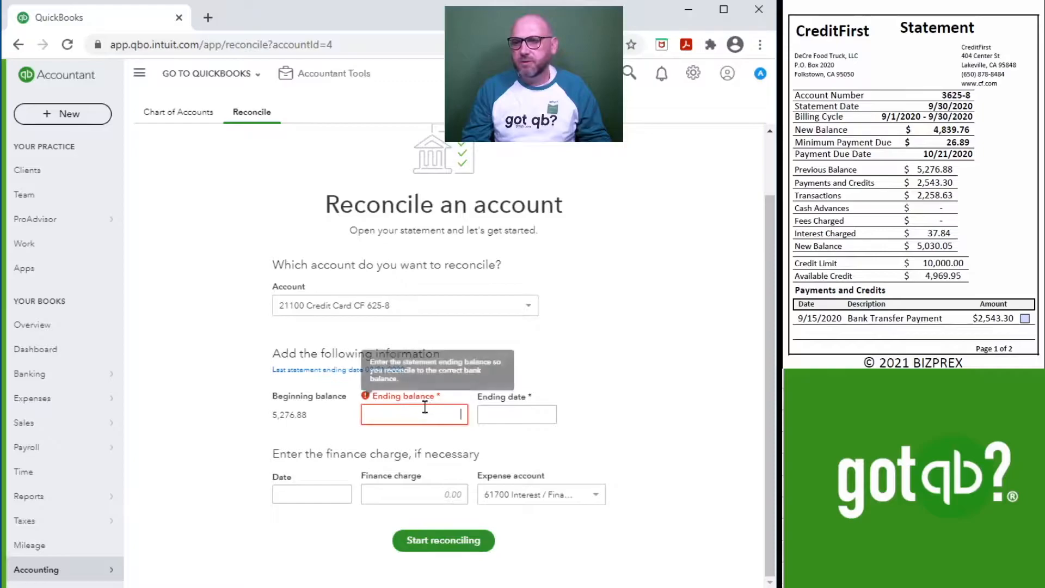
type("5030.05")
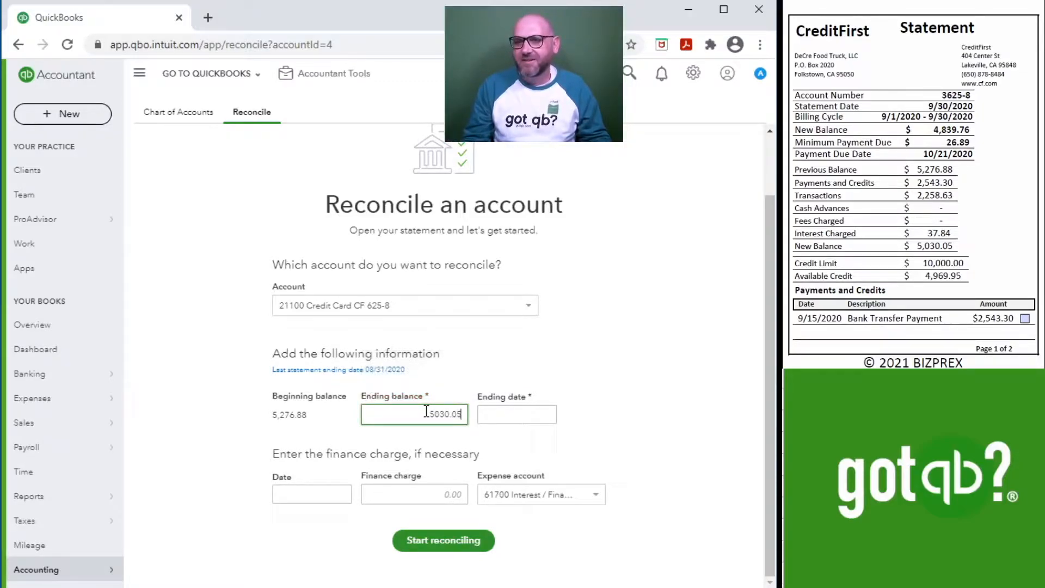
key("Tab")
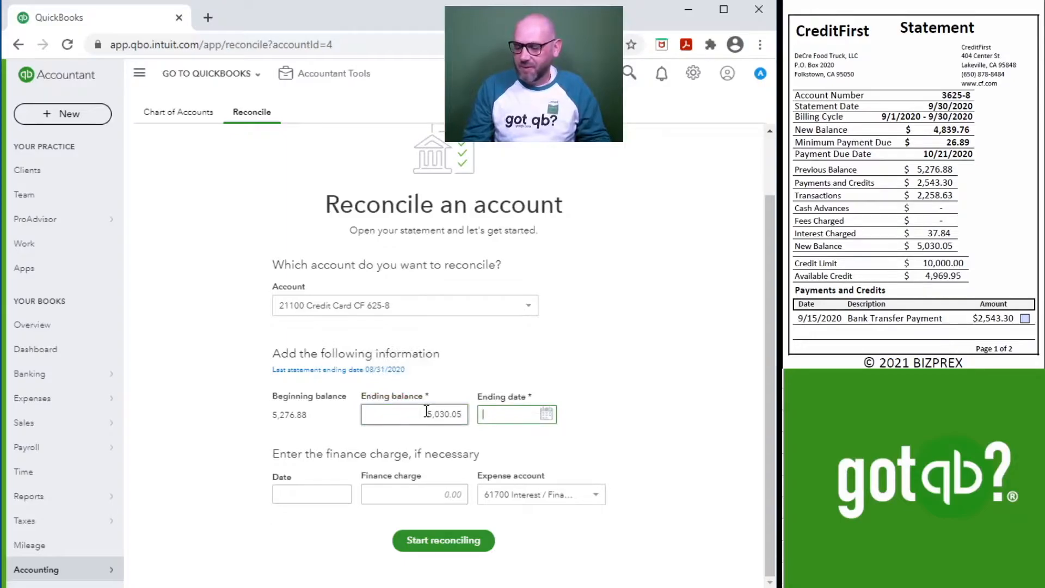
type("9/30/2020")
key("Tab")
left_click(461, 542)
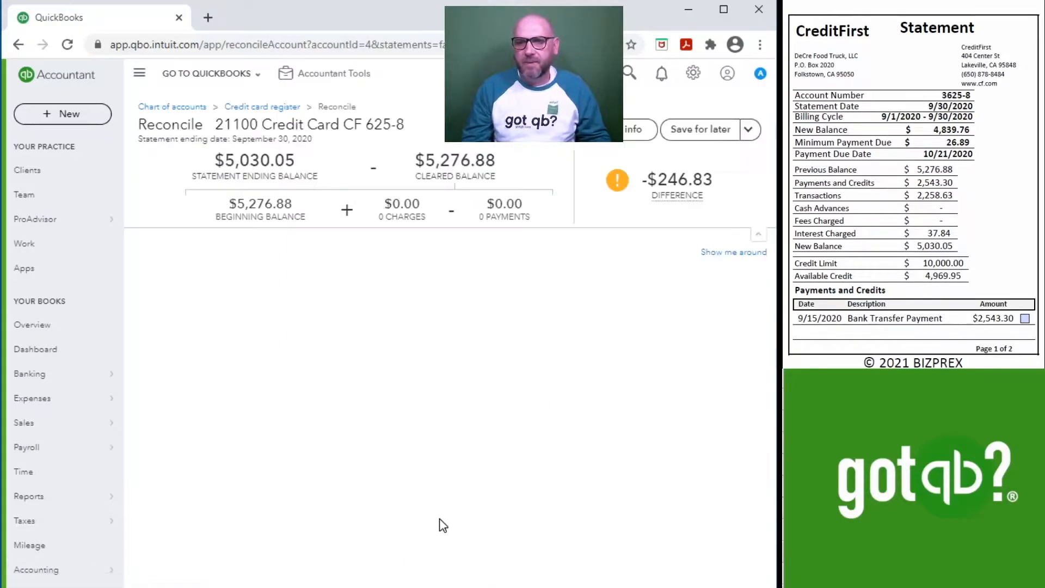
Step: Clear the 2,543.30 payment, ticking the bank transfer payment on the statement
left_click(1025, 318)
left_click(719, 408)
scroll(983, 245, "down", 6)
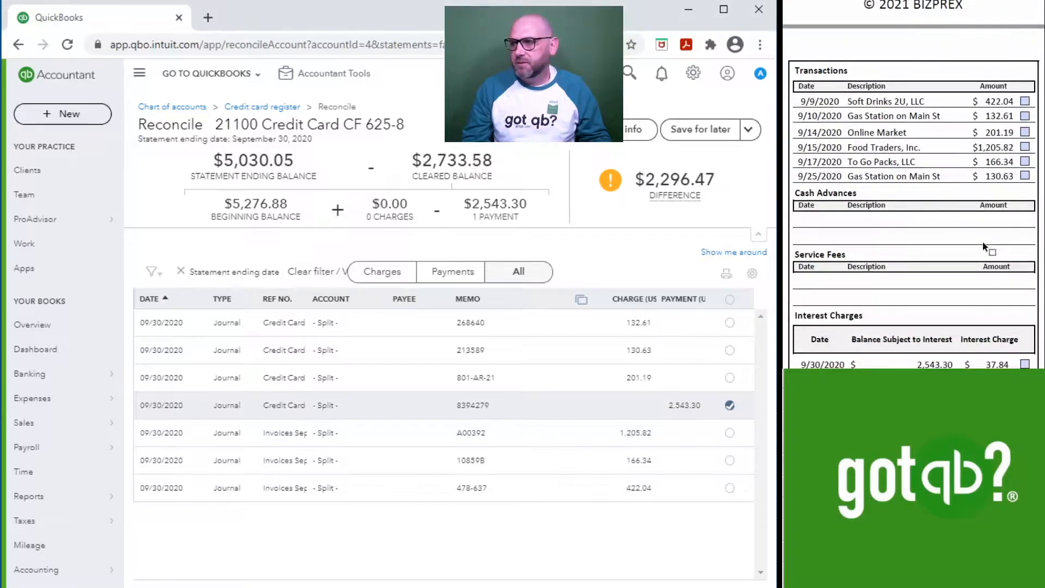
Step: Clear the charges 422.04, 166.34, 1,205.82, 201.19, 130.63 and 132.61, ticking each one on the statement
scroll(983, 246, "down", 1)
left_click(1025, 74)
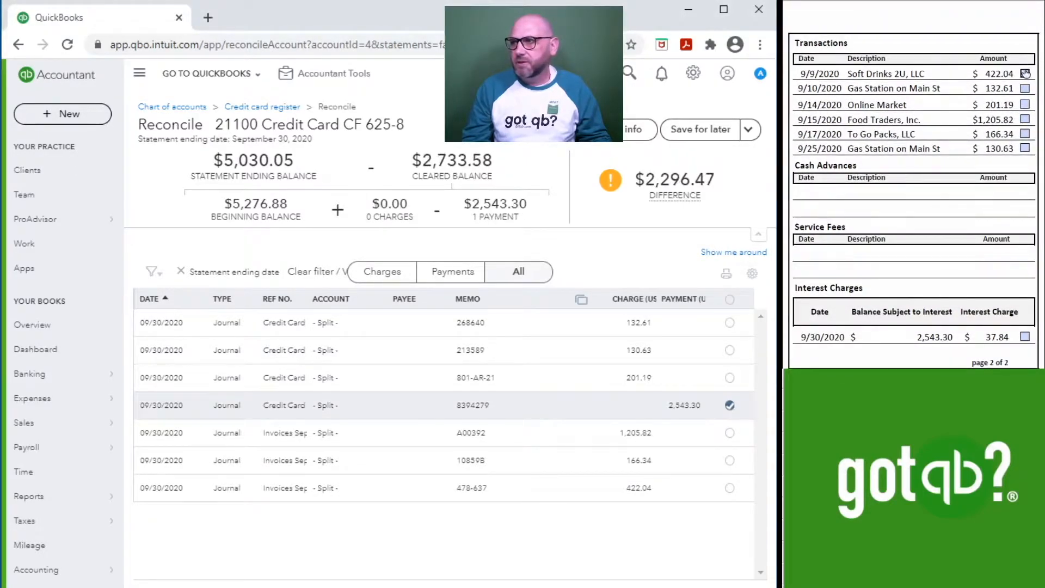
left_click(729, 488)
left_click(1025, 134)
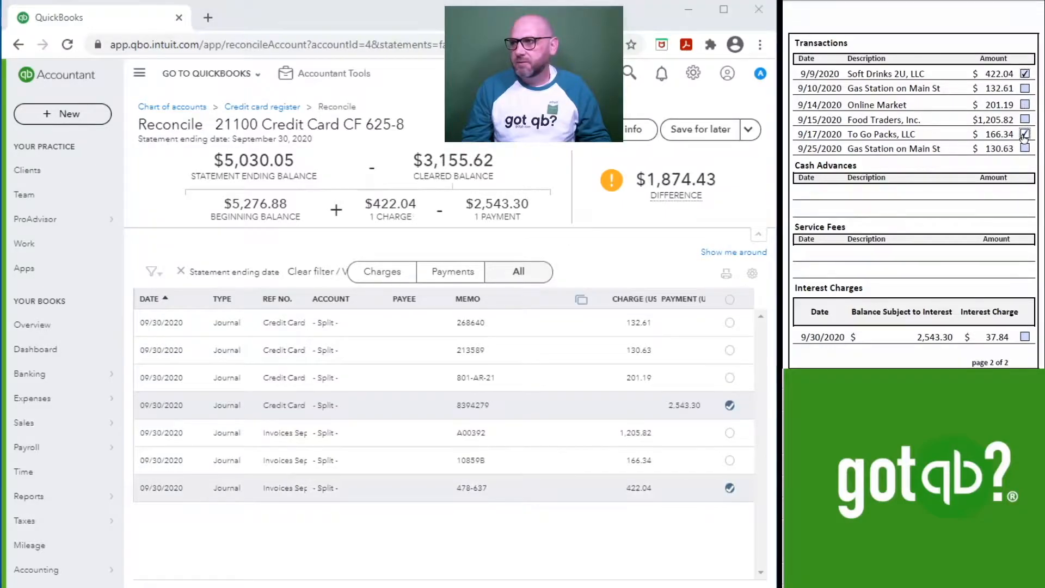
left_click(729, 460)
left_click(1024, 119)
left_click(730, 433)
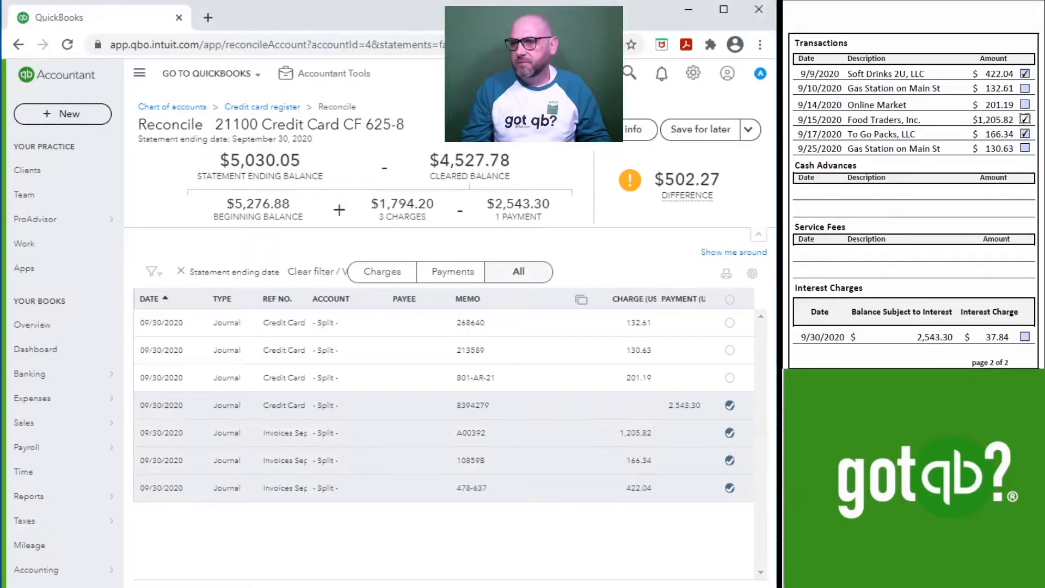
left_click(1025, 104)
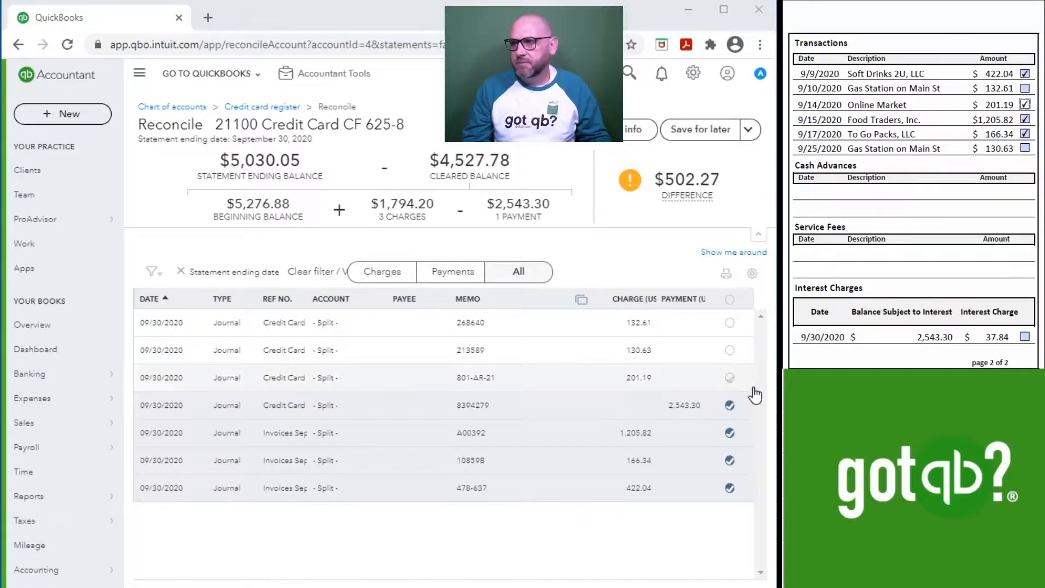
left_click(729, 377)
left_click(1024, 148)
left_click(729, 350)
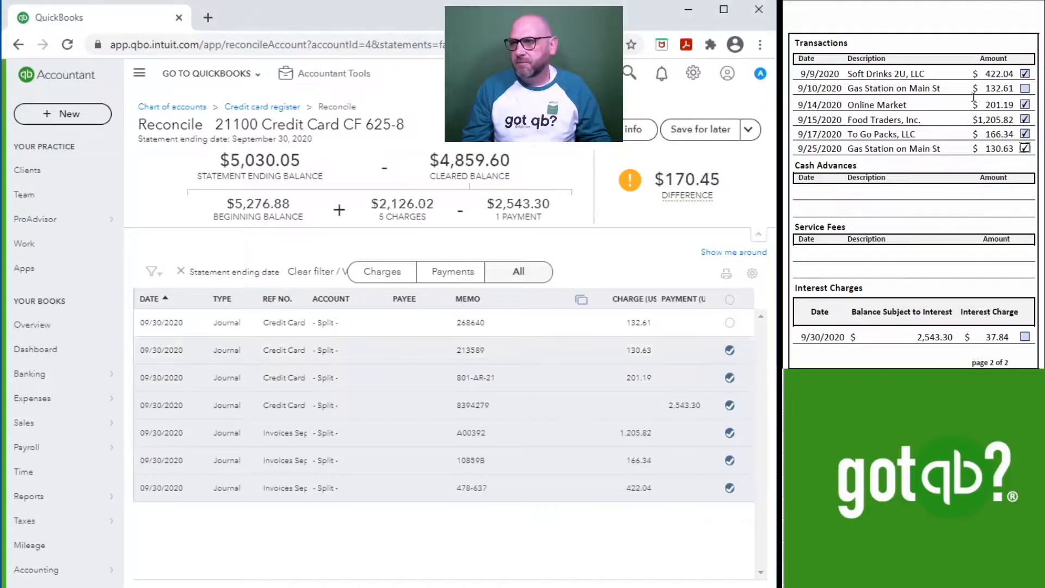
left_click(1025, 88)
left_click(729, 322)
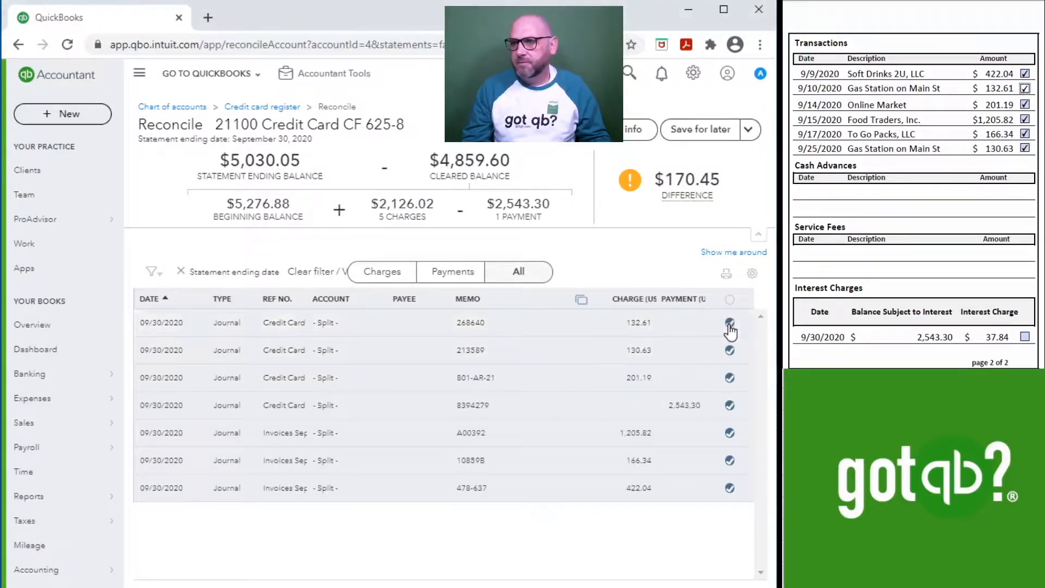
Step: Open a new journal entry from the accountant tools
scroll(1011, 290, "down", 2)
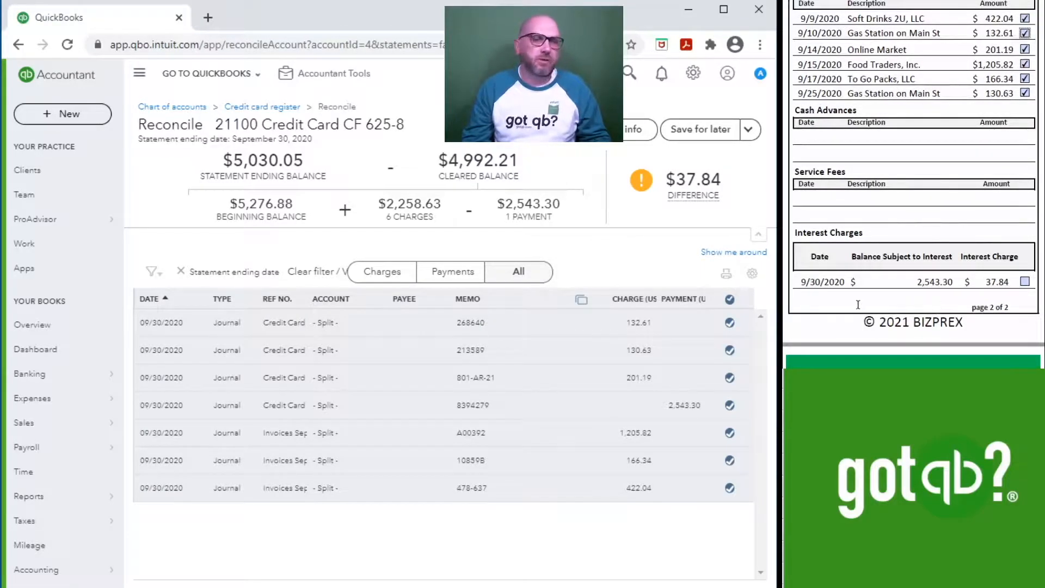
left_click(342, 77)
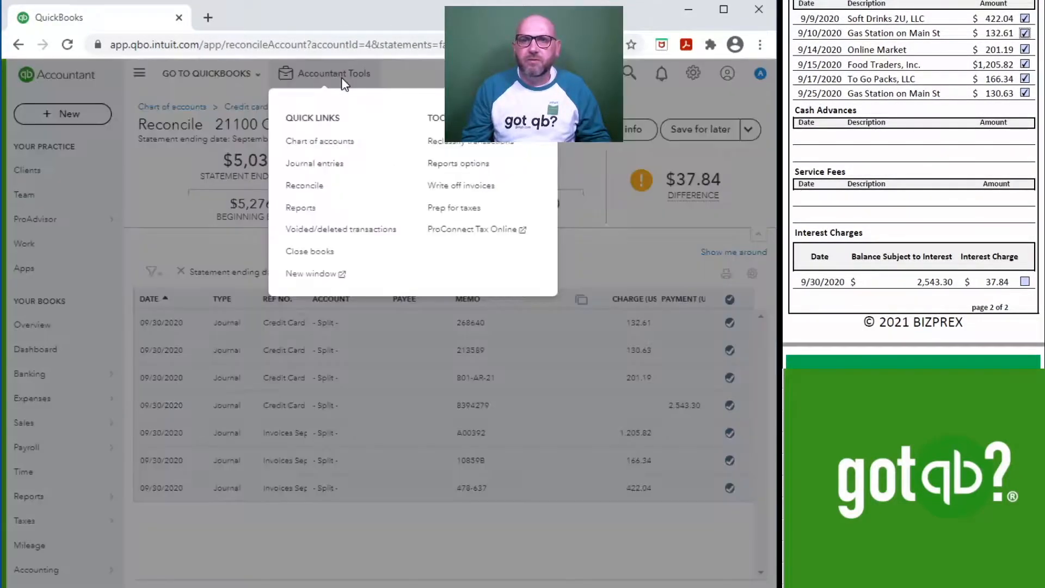
left_click(329, 165)
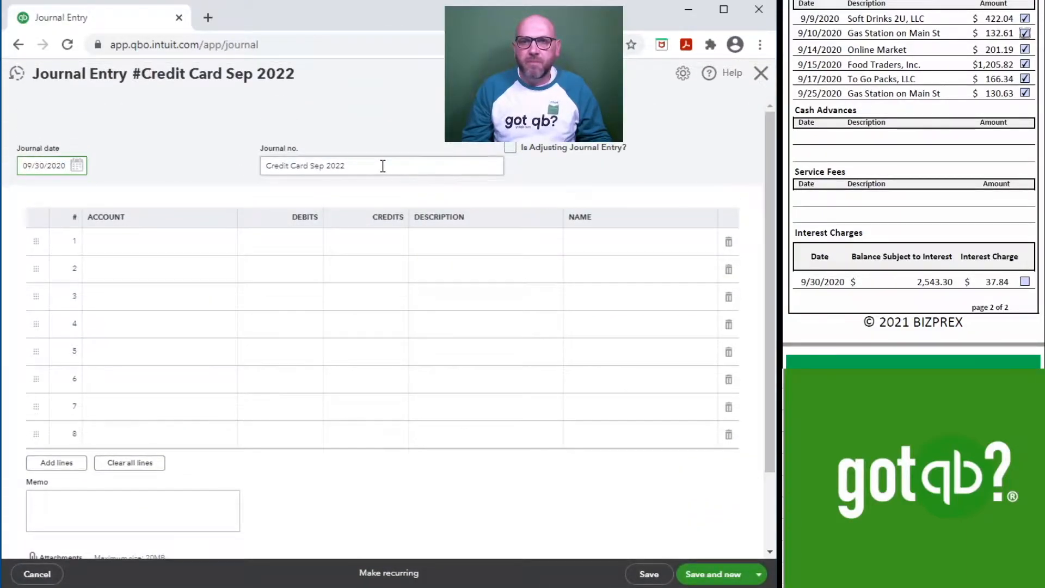
Step: Set the journal number to Int Charge Sep 2020
left_click_drag(383, 166, 211, 151)
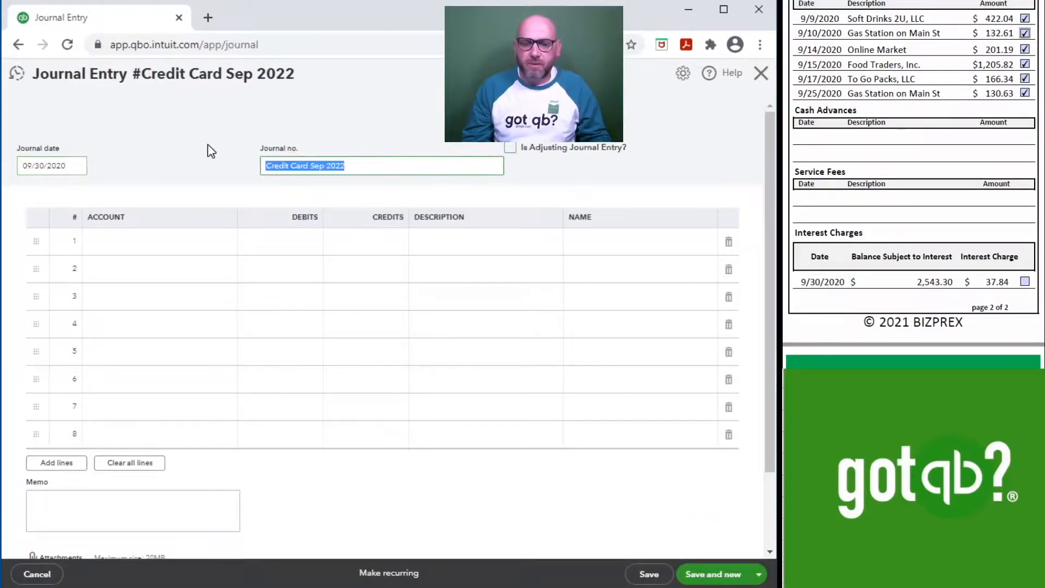
key("BackSpace")
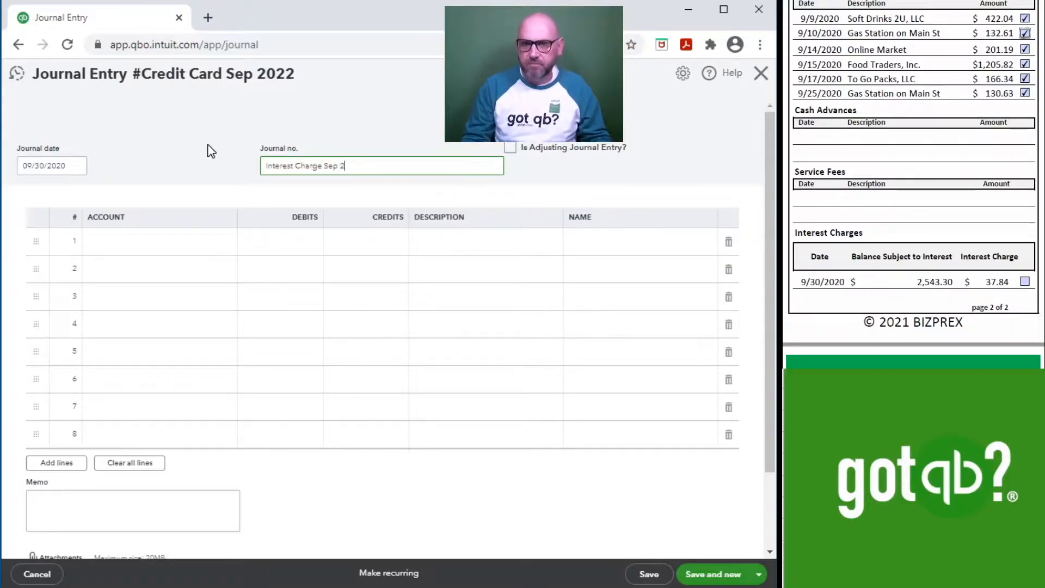
key("Tab")
left_click(412, 171)
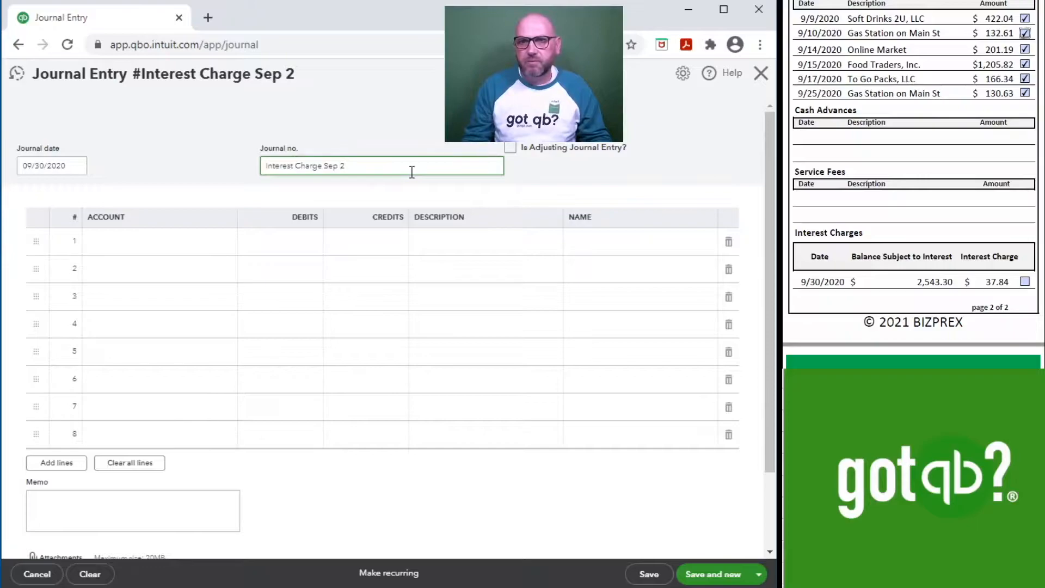
left_click(322, 166)
key("Left")
key("Left")
key("Left")
key("Left")
key("Left")
key("Left")
key("Left")
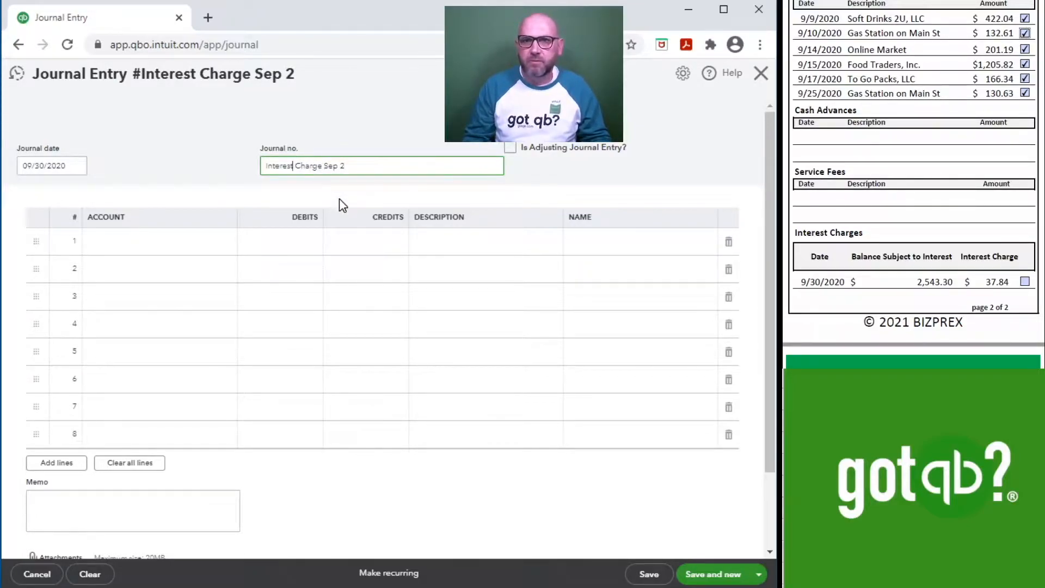
key("BackSpace")
key("BackSpace")
key("BackSpace")
key("BackSpace")
key("BackSpace")
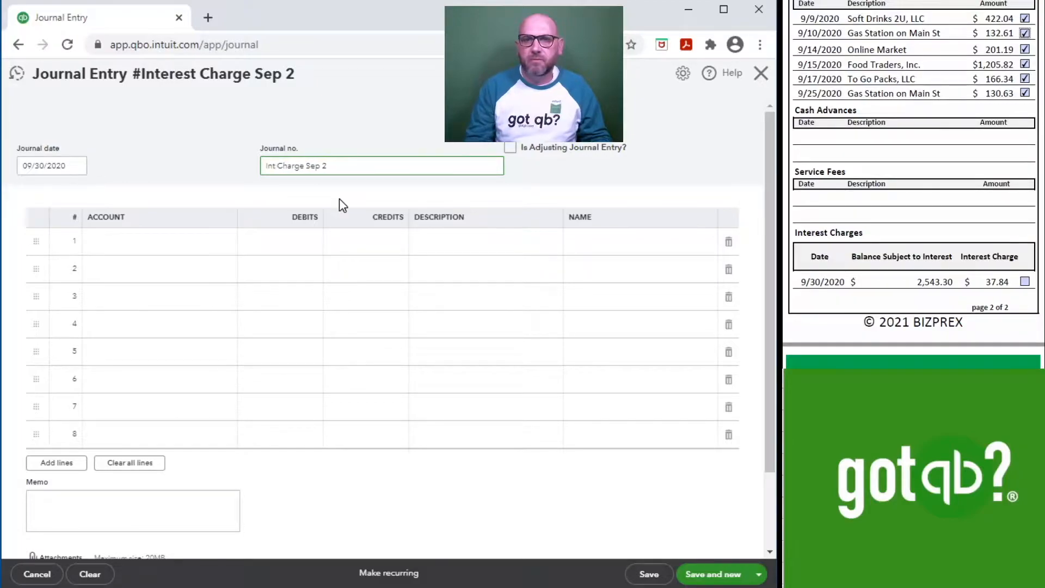
type("020")
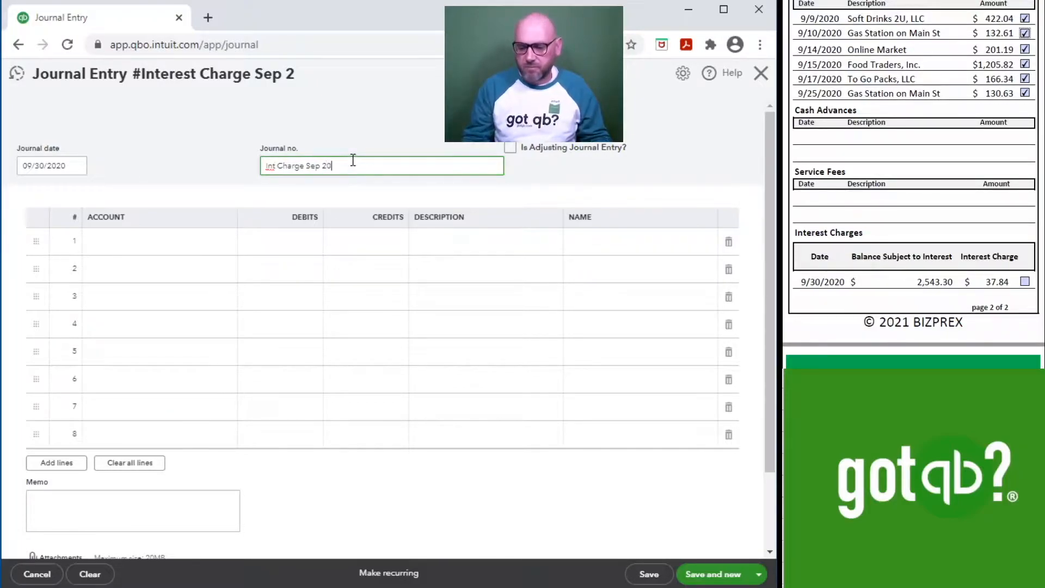
Step: Credit 37.84 to 21100 Credit Card CF 625-8 and debit 61700 Interest / Finance Charges
left_click(144, 245)
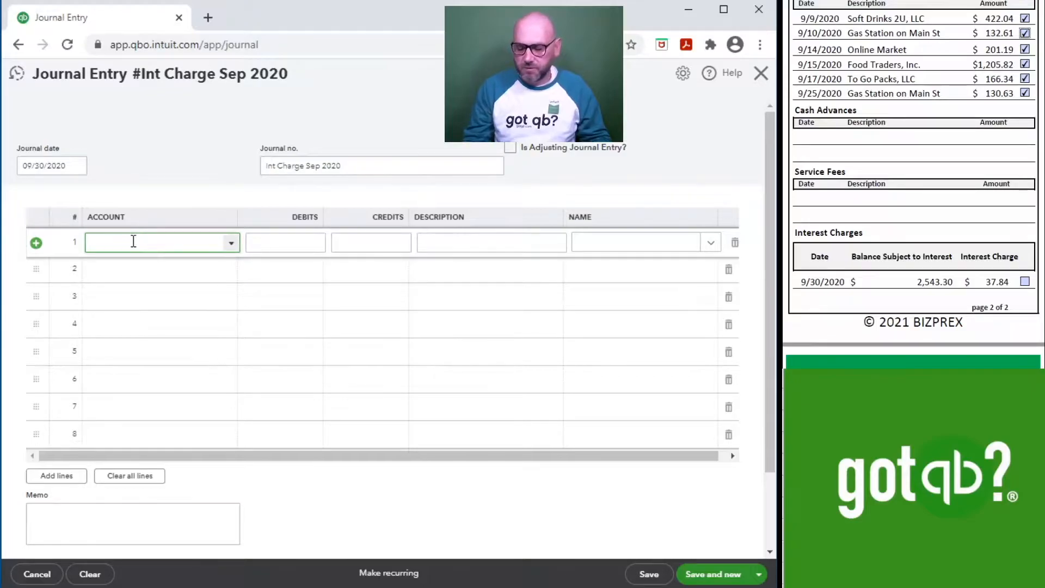
type("20100 Accounts Payable (A/P")
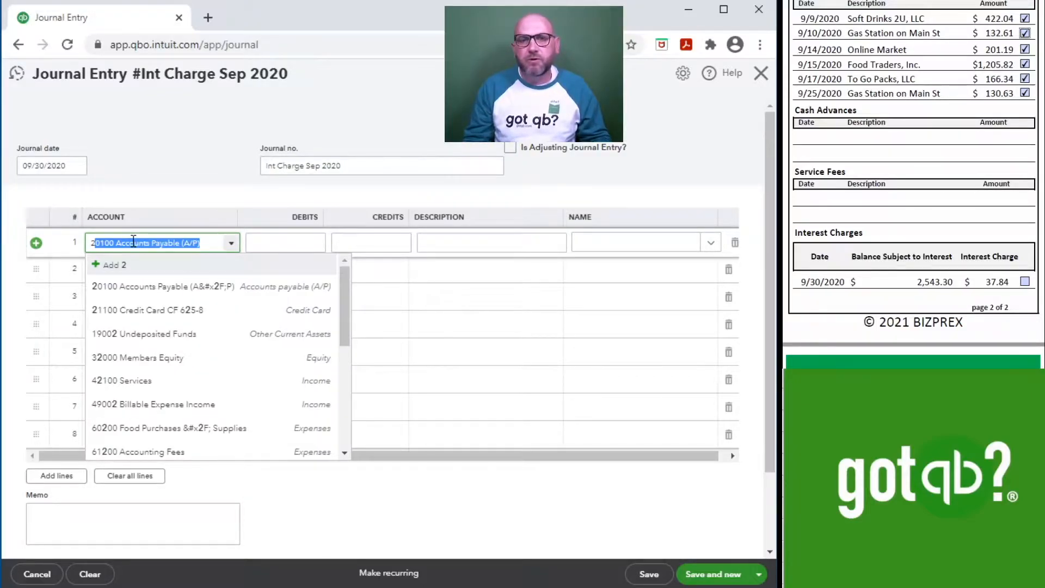
left_click(162, 312)
left_click(388, 241)
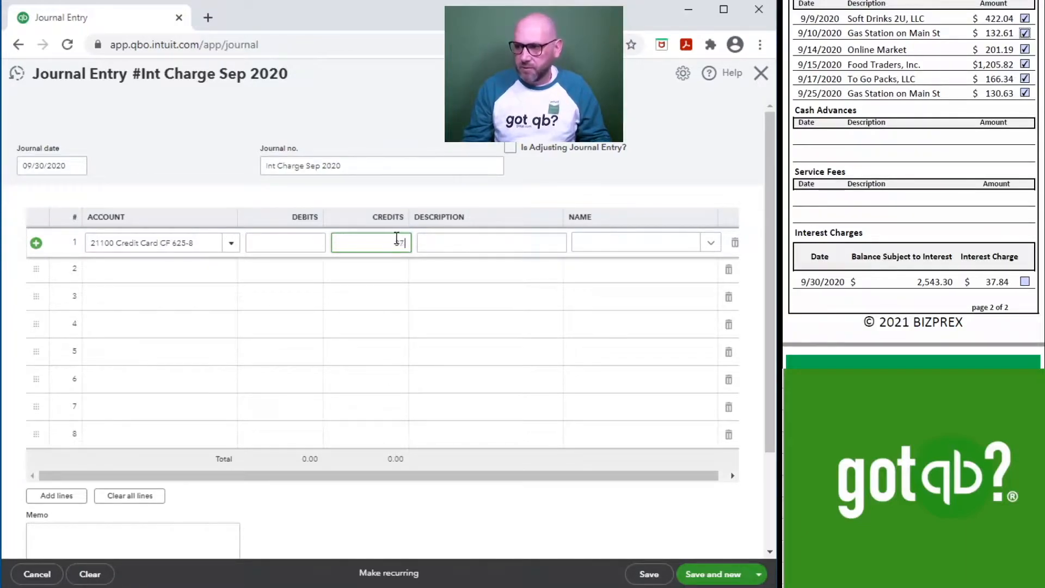
key("Tab")
key("Tab")
left_click(129, 276)
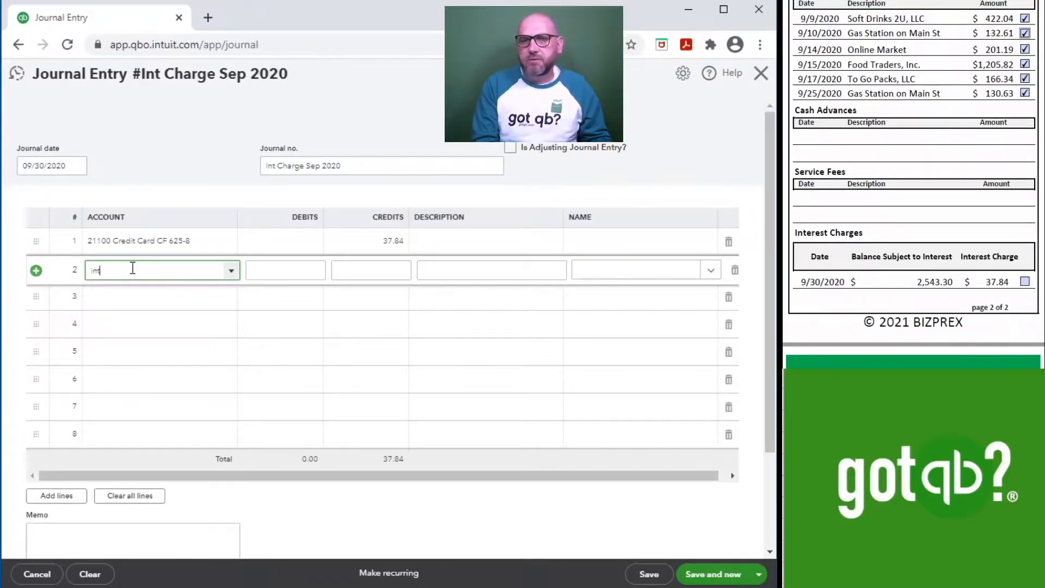
left_click(153, 336)
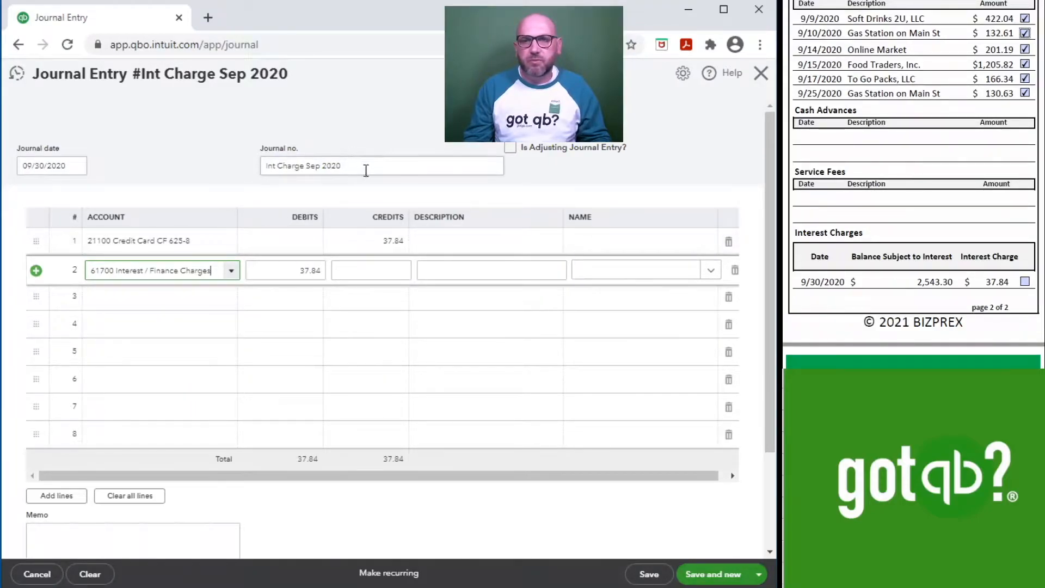
Step: Copy the journal number into the description of both journal lines
left_click_drag(366, 170, 243, 164)
key("ctrl+c")
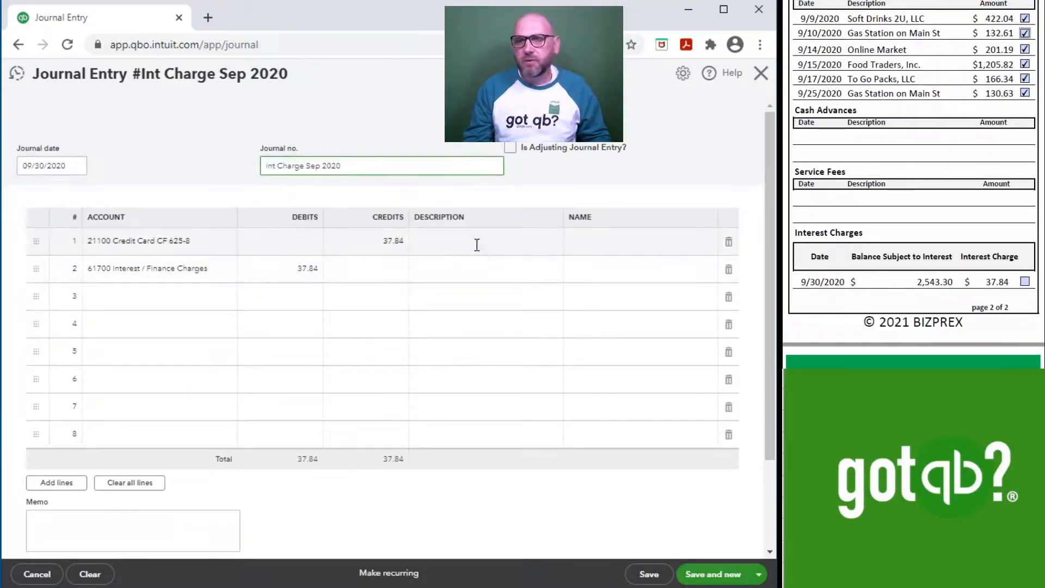
left_click(476, 245)
key("ctrl+v")
left_click(474, 268)
key("ctrl+v")
scroll(381, 283, "down", 2)
scroll(386, 291, "up", 2)
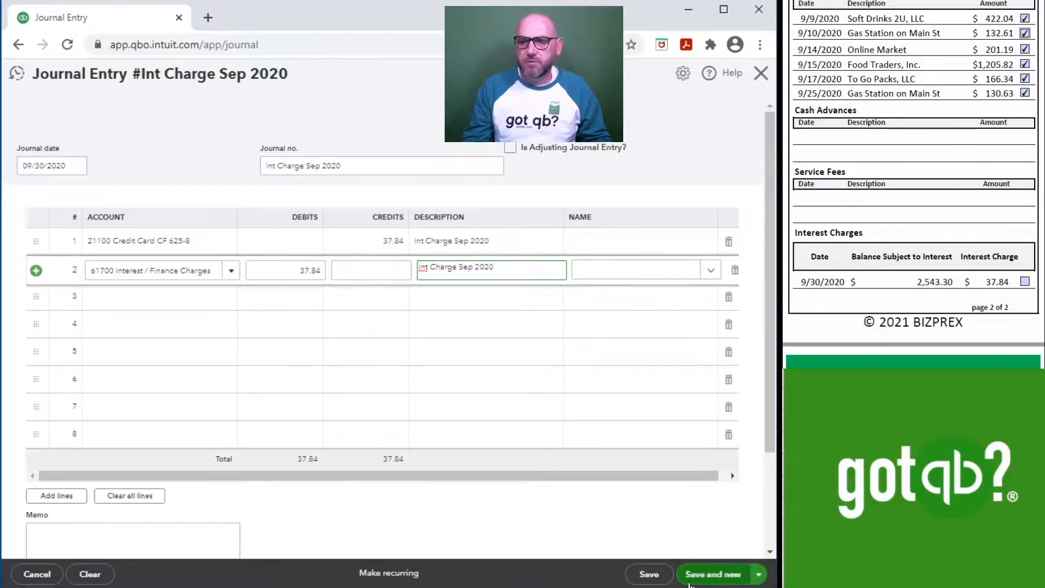
Step: Save the journal entry and close the form
left_click(723, 579)
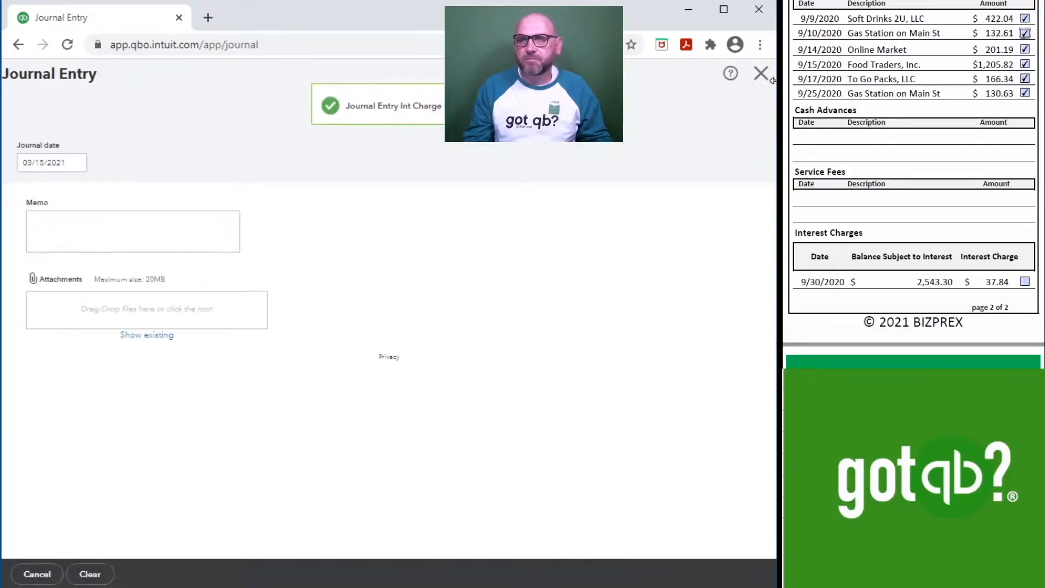
left_click(759, 74)
Step: Clear the 37.84 interest charge, ticking it on the statement, and finish the reconciliation
left_click(729, 433)
left_click(1025, 281)
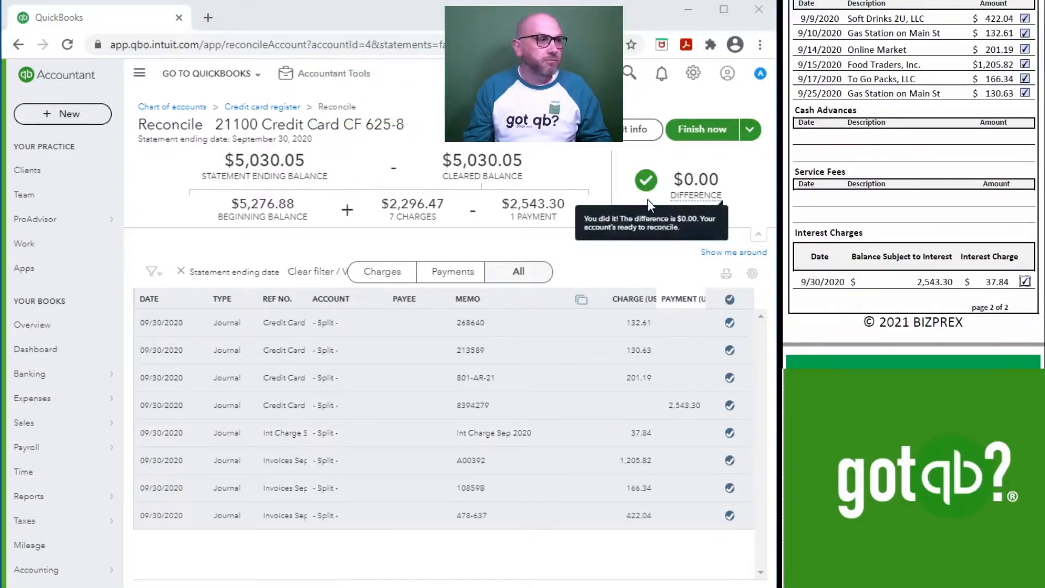
left_click(702, 136)
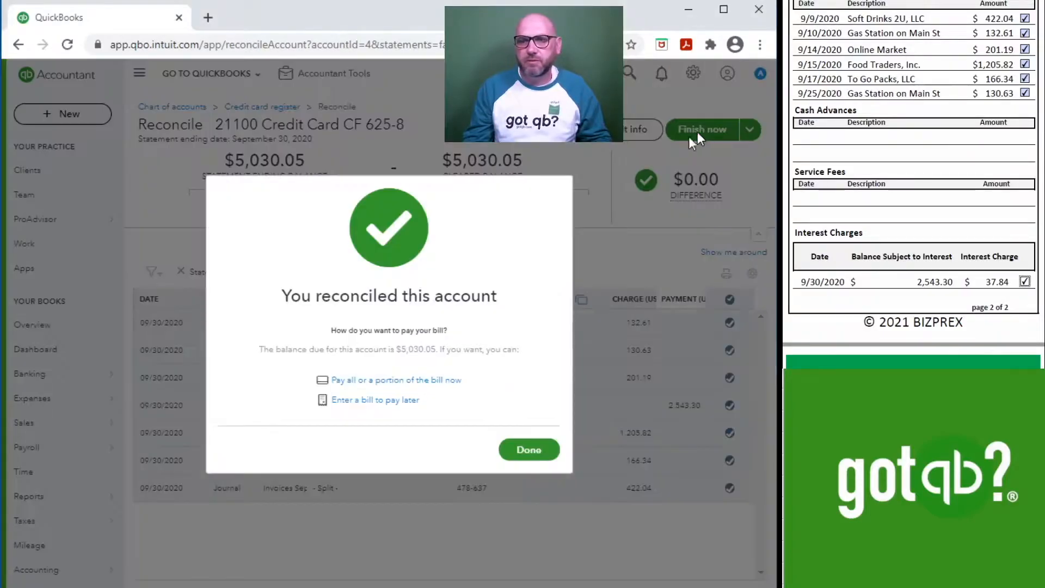
Step: Close the reconciliation and review the reconciliation summary report for 21100 Credit Card CF 625-8
left_click(535, 453)
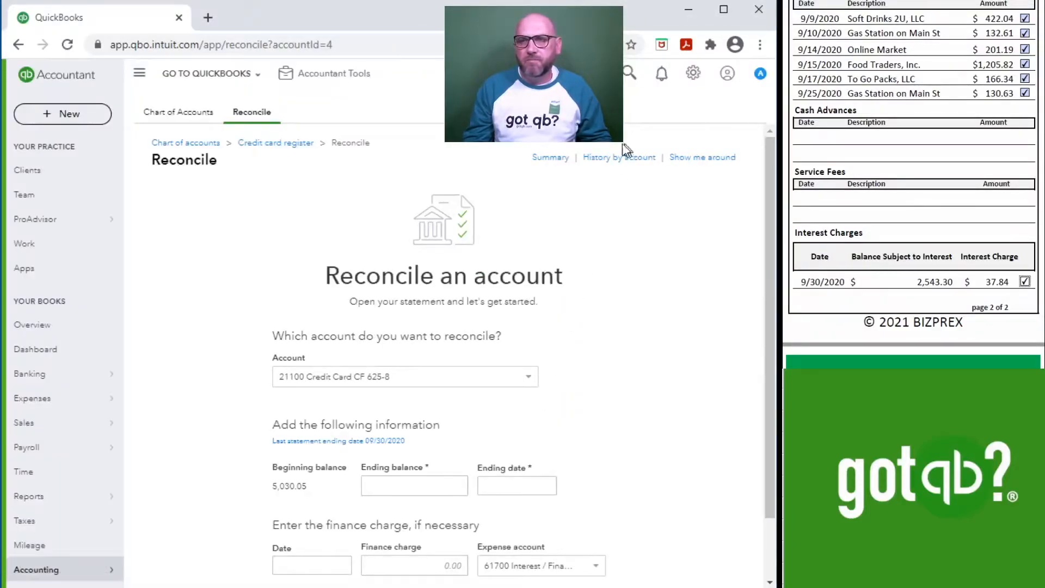
left_click(551, 157)
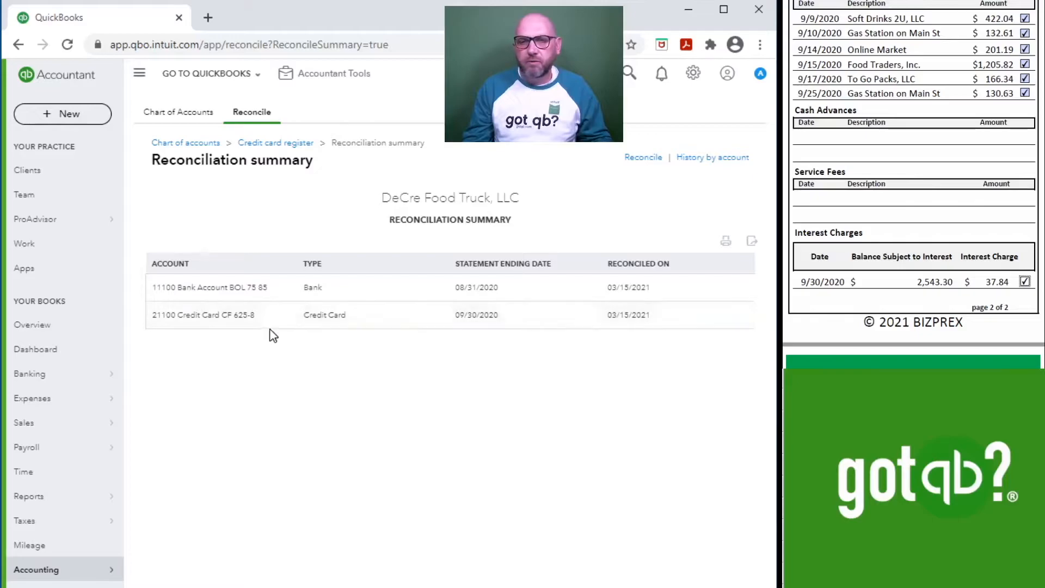
left_click(218, 325)
scroll(467, 380, "down", 4)
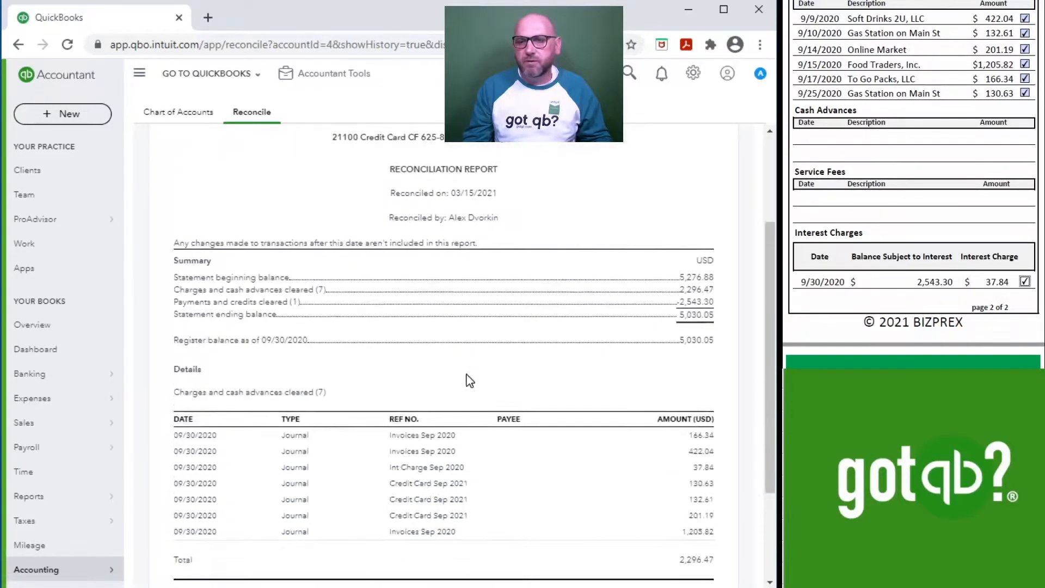
scroll(999, 143, "down", 1)
scroll(979, 153, "up", 10)
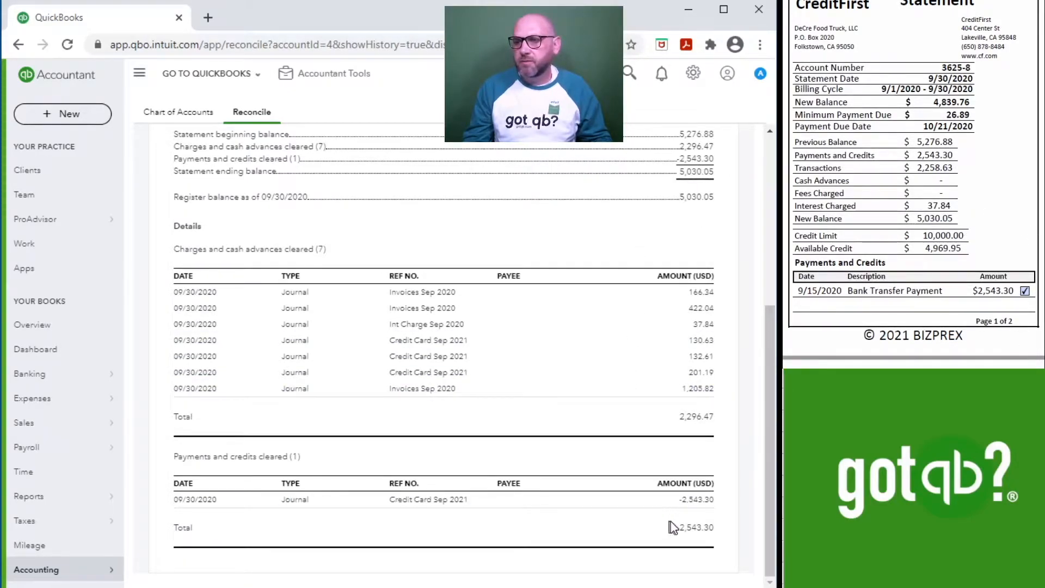
scroll(986, 131, "down", 5)
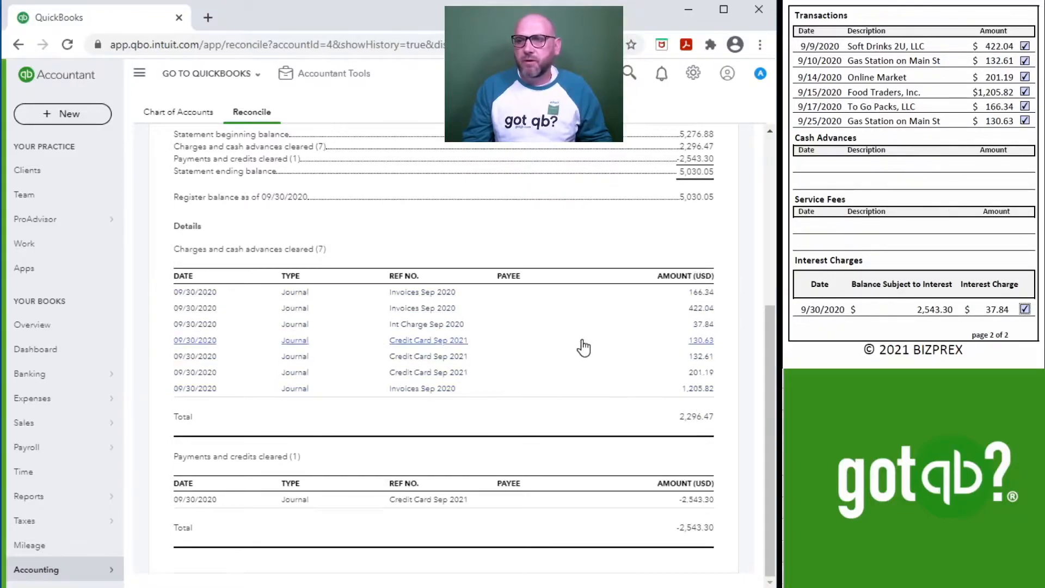
scroll(581, 345, "up", 5)
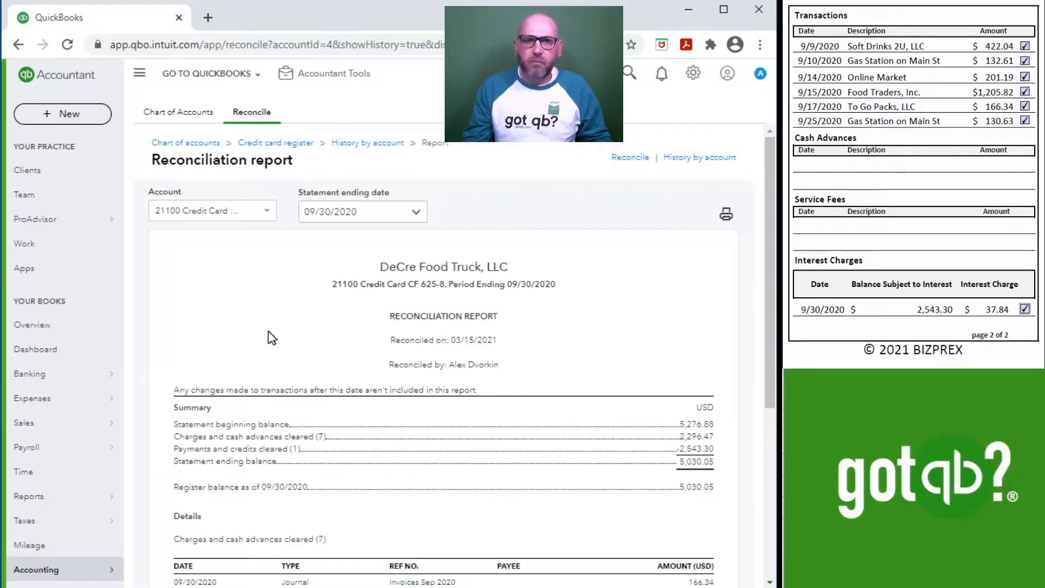
Step: Open a new reconciliation and choose 11100 Bank Account BOL 75 85 as the account to reconcile
left_click(49, 360)
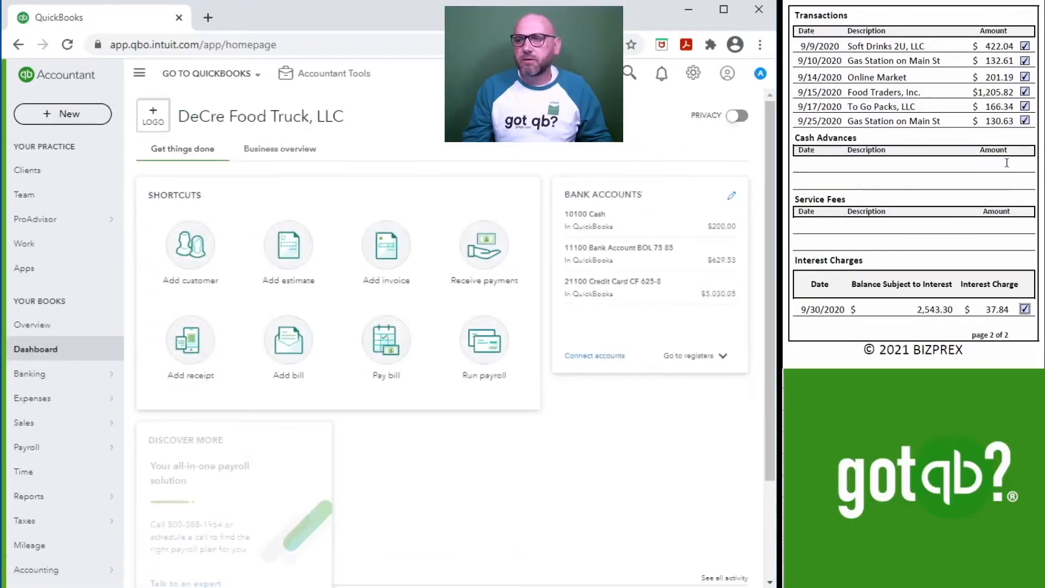
scroll(966, 149, "down", 8)
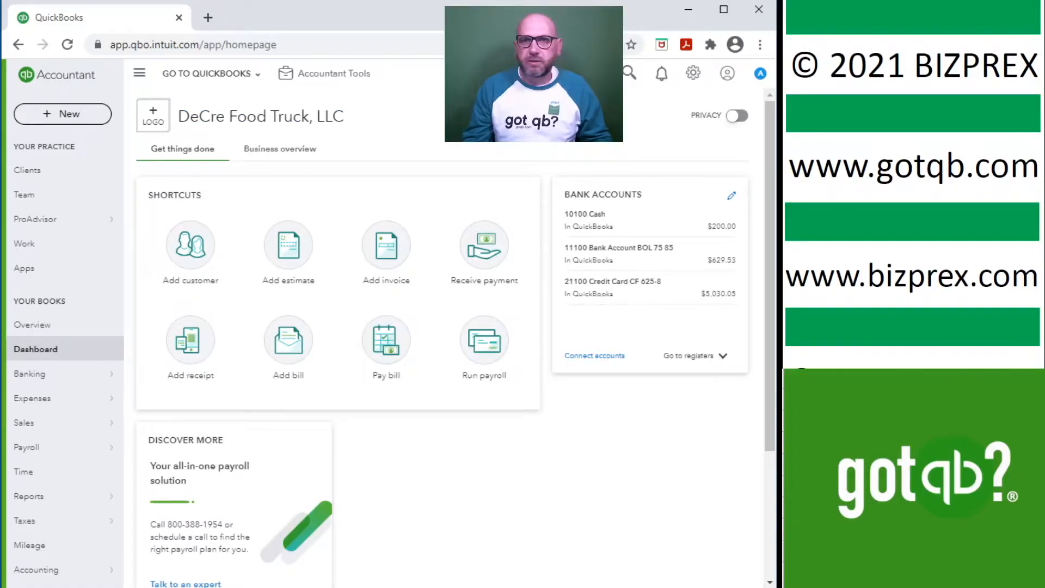
left_click(326, 85)
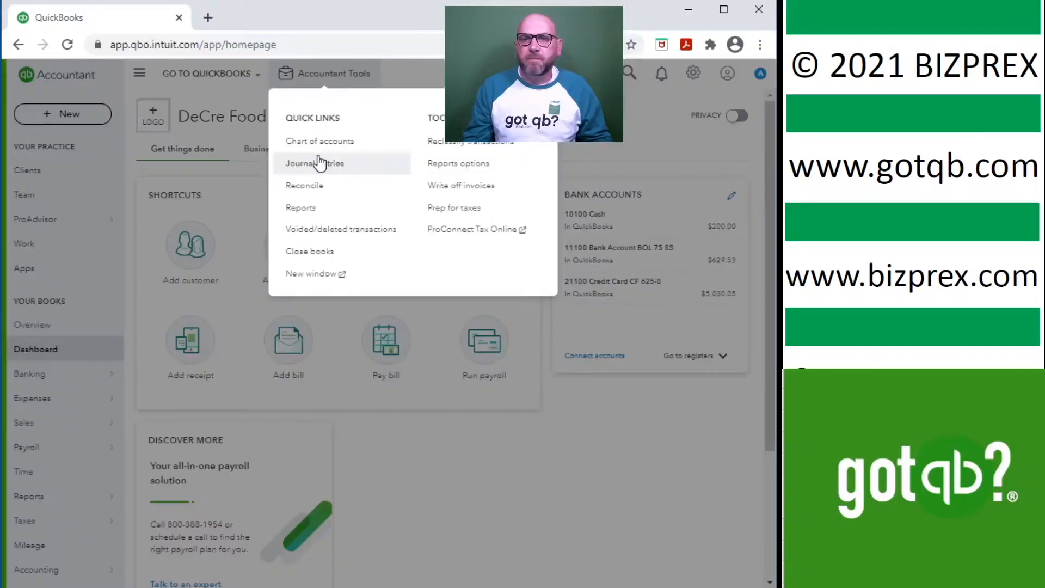
left_click(323, 187)
left_click(528, 376)
scroll(440, 435, "up", 3)
left_click(439, 426)
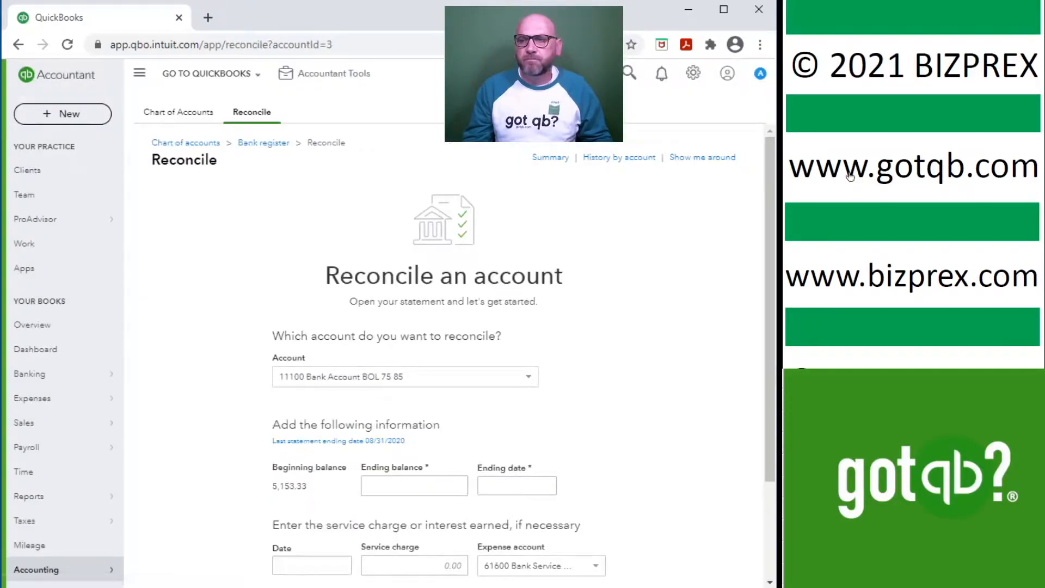
scroll(557, 406, "down", 3)
scroll(978, 175, "down", 3)
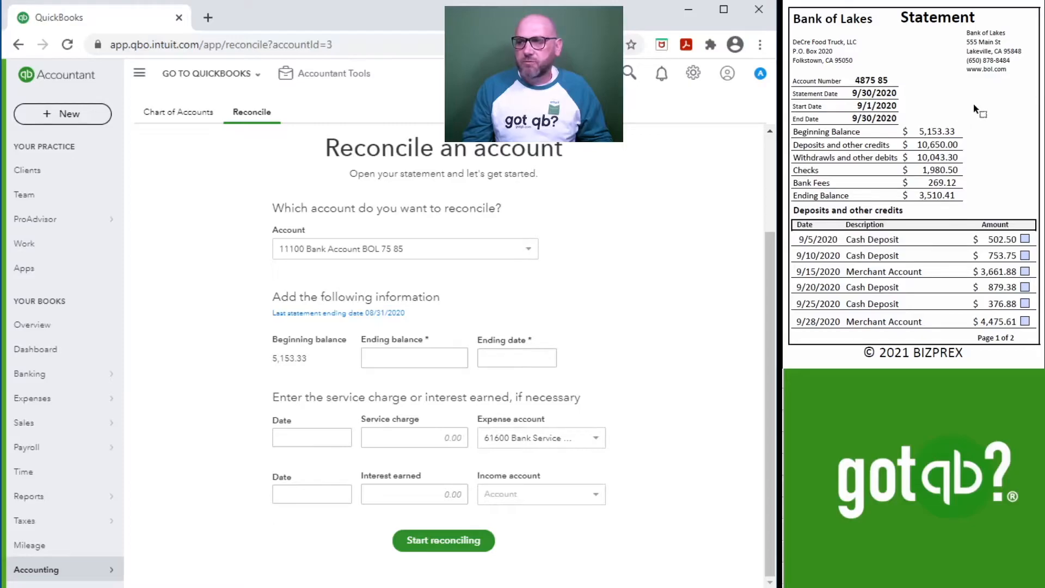
Step: Enter an ending balance of 3,510.41 and ending date 09/30/2020, then start reconciling
left_click(407, 355)
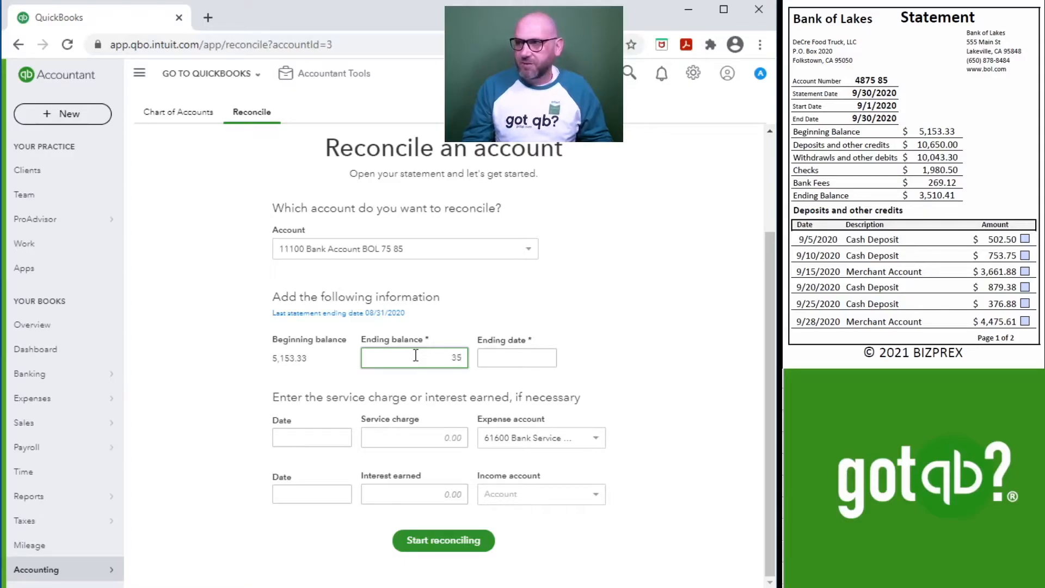
type("3510.41")
left_click(481, 357)
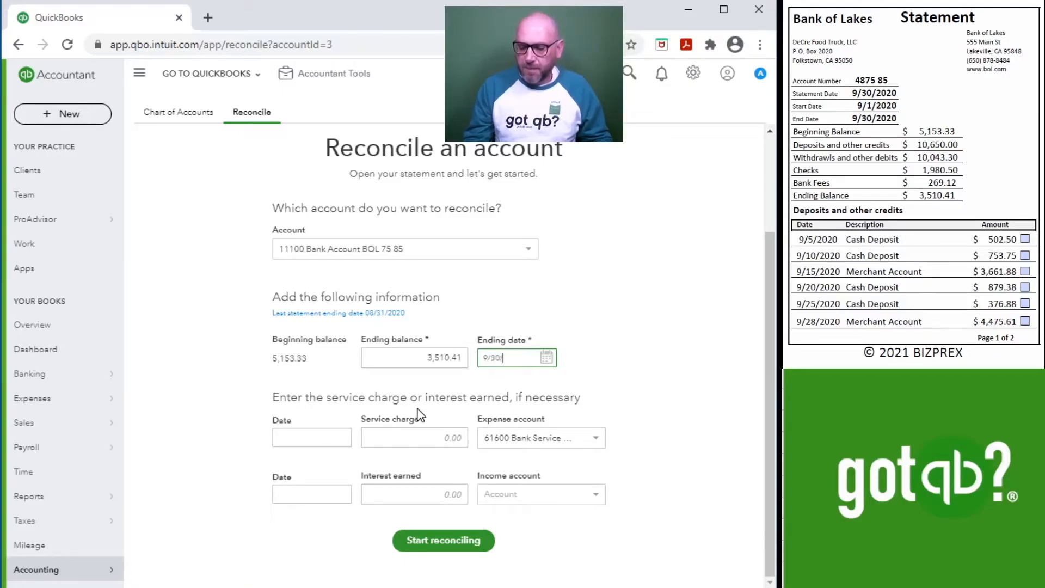
key("Tab")
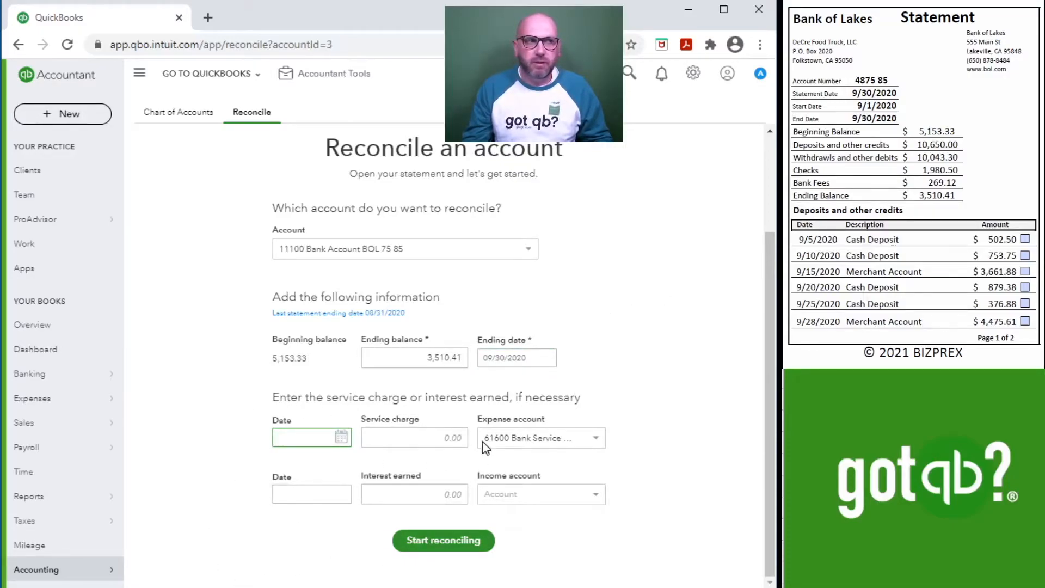
left_click(430, 549)
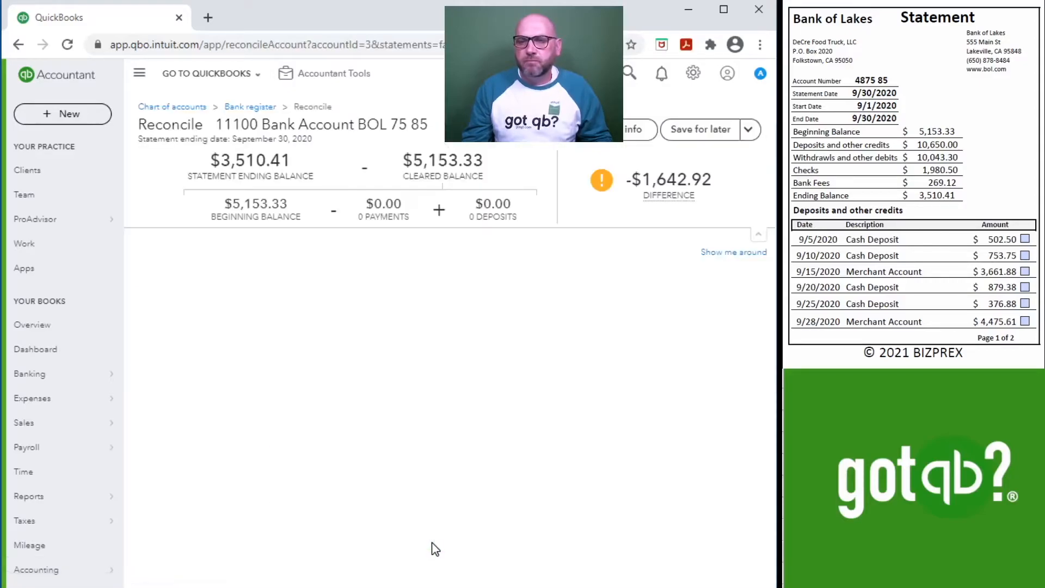
Step: Clear checks 1026, 1025 and 1027 and the 2,543.30 bank transfer, ticking each one on the statement
scroll(891, 203, "down", 10)
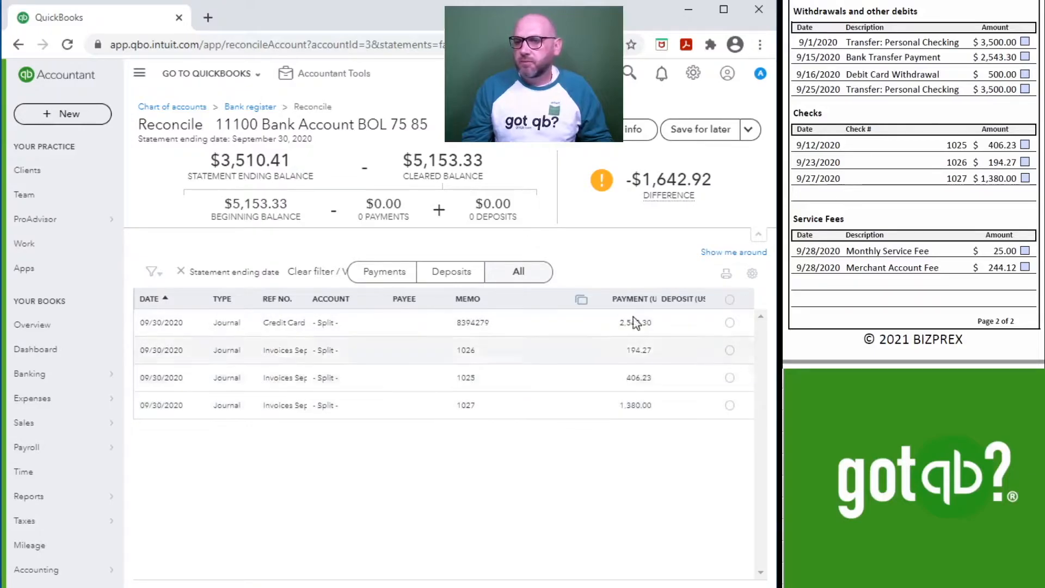
left_click(1025, 162)
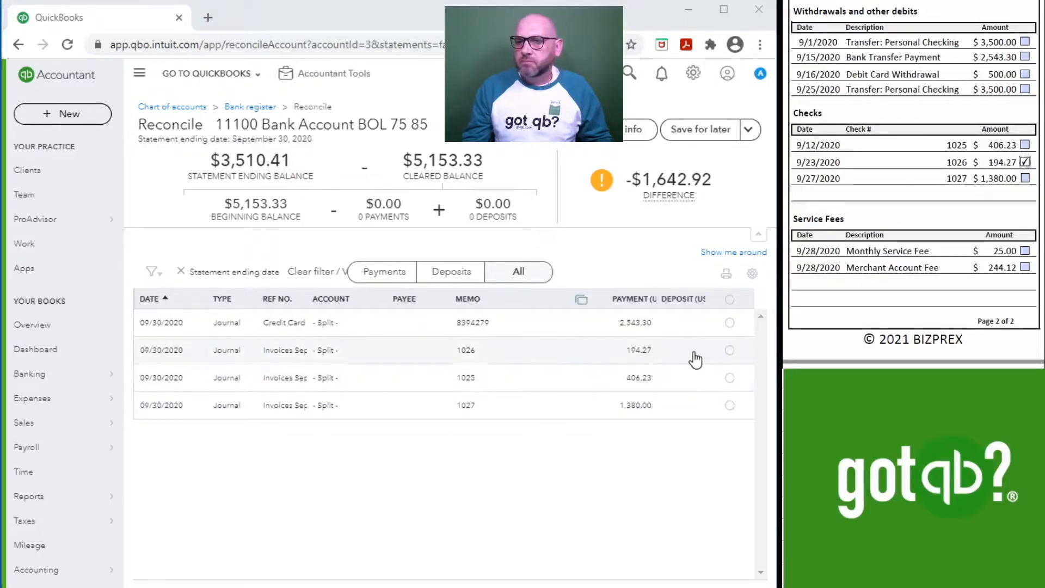
left_click(730, 350)
left_click(1024, 145)
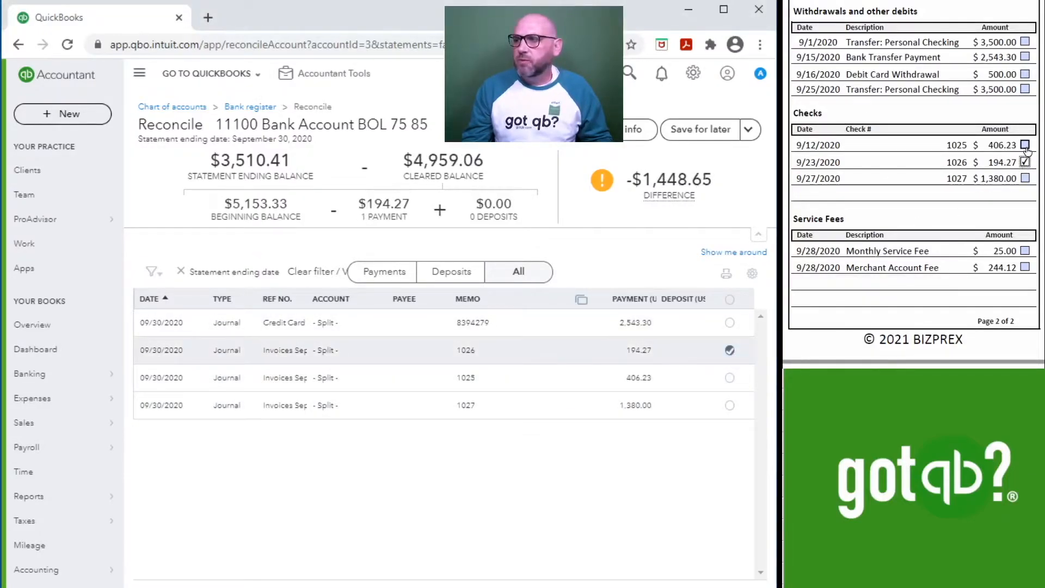
left_click(729, 378)
left_click(1025, 178)
left_click(729, 405)
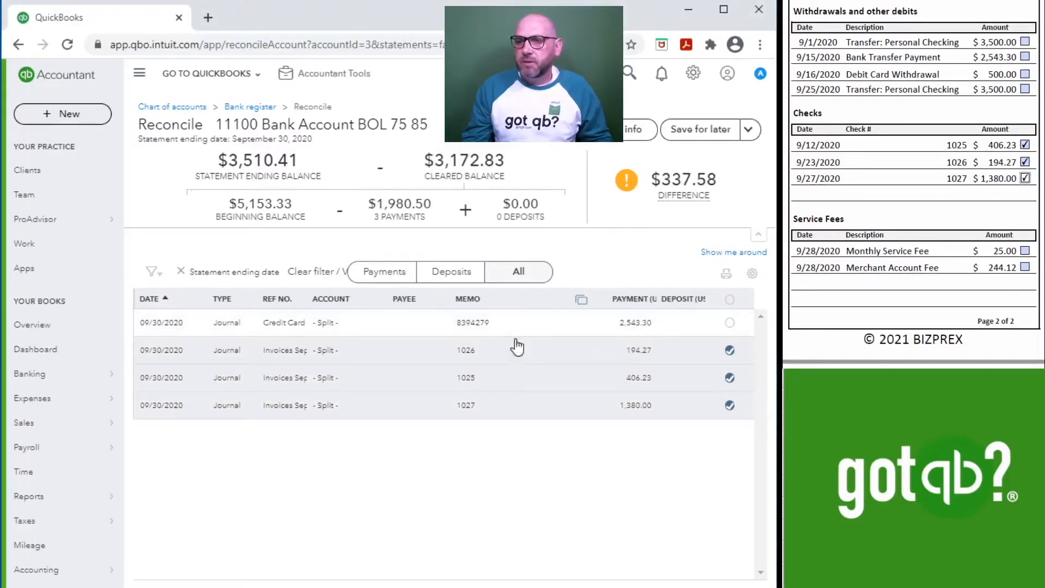
left_click(1025, 57)
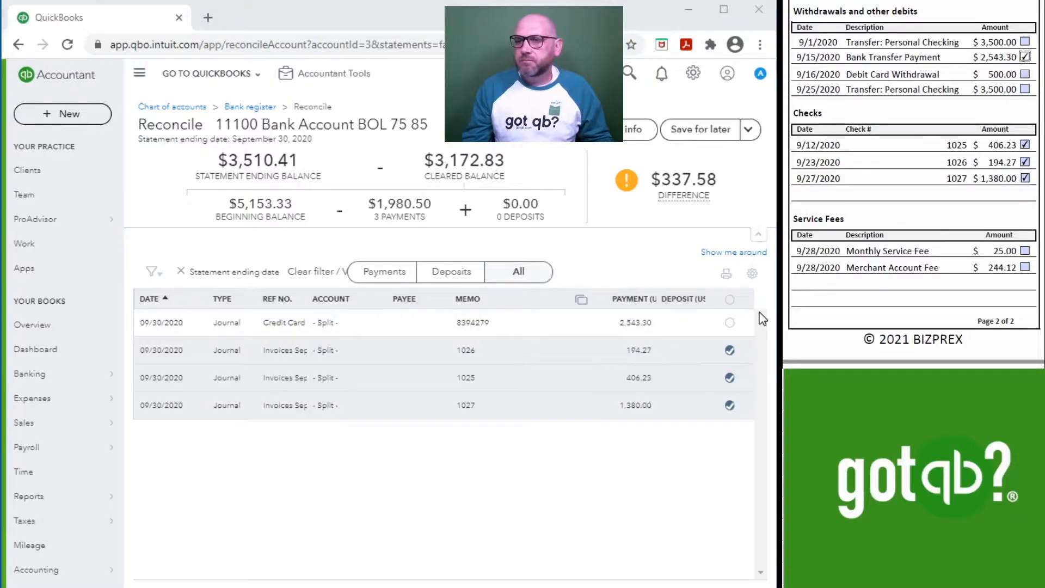
left_click(729, 322)
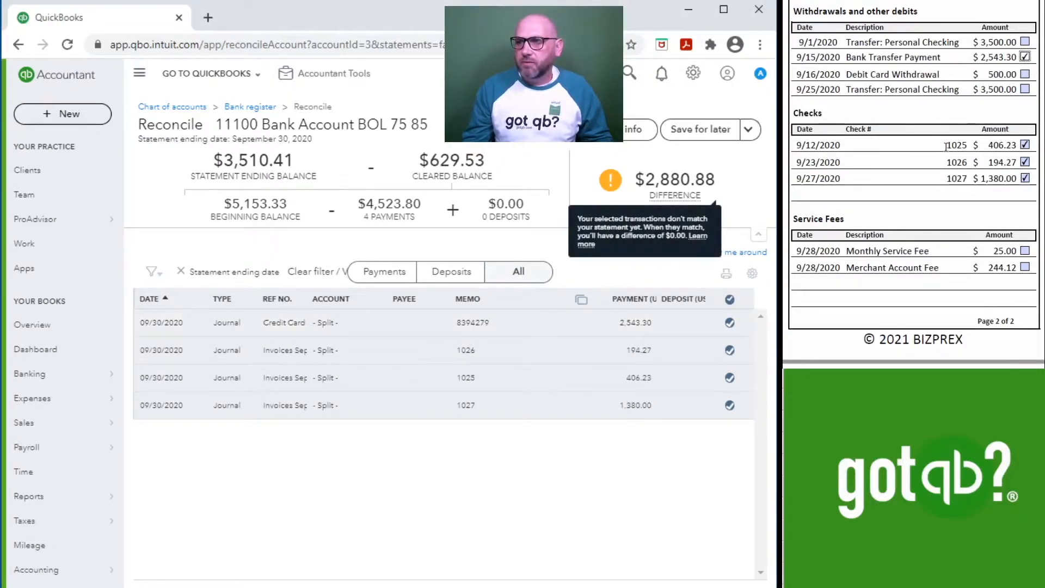
Step: Start a new journal entry and set its journal number to Bank Sep 2021
scroll(1028, 23, "up", 10)
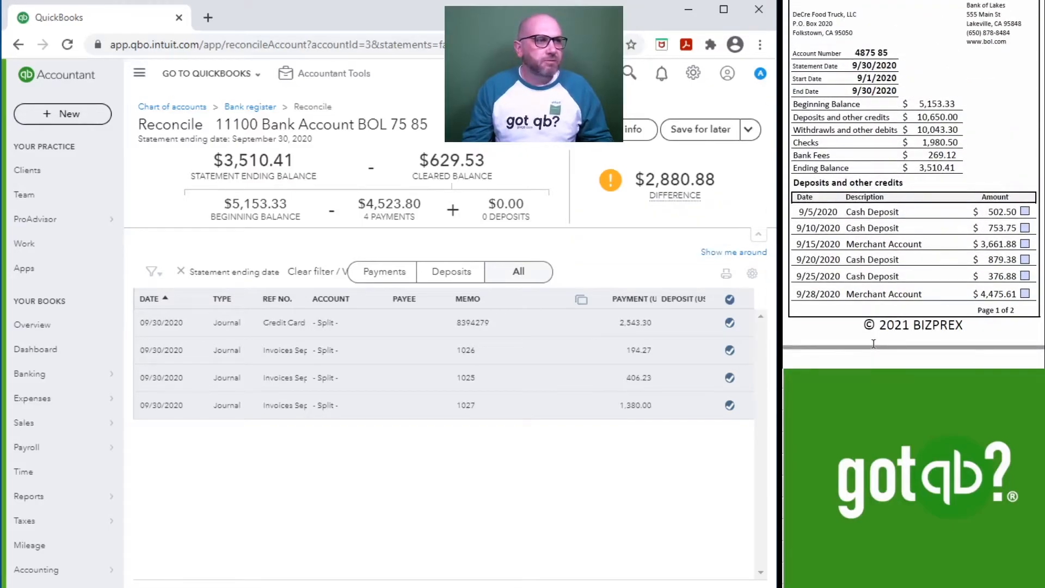
left_click(321, 86)
left_click(332, 165)
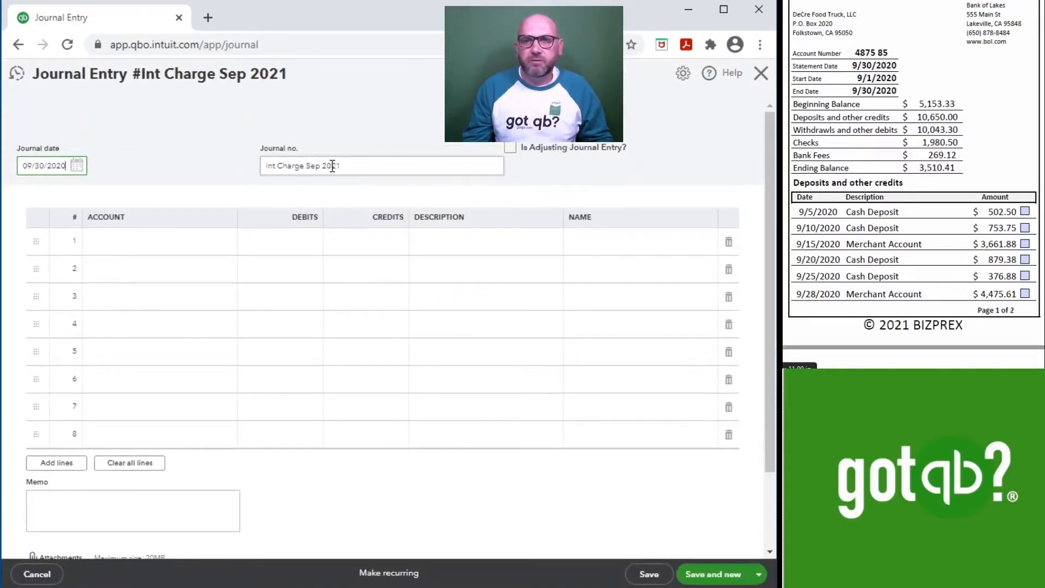
left_click_drag(306, 167, 219, 161)
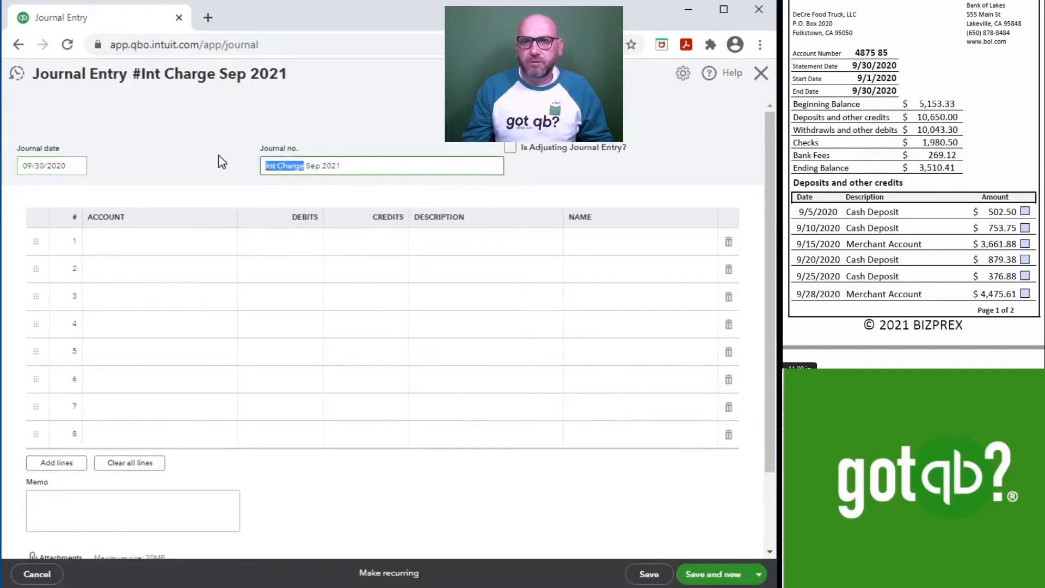
type("Bank")
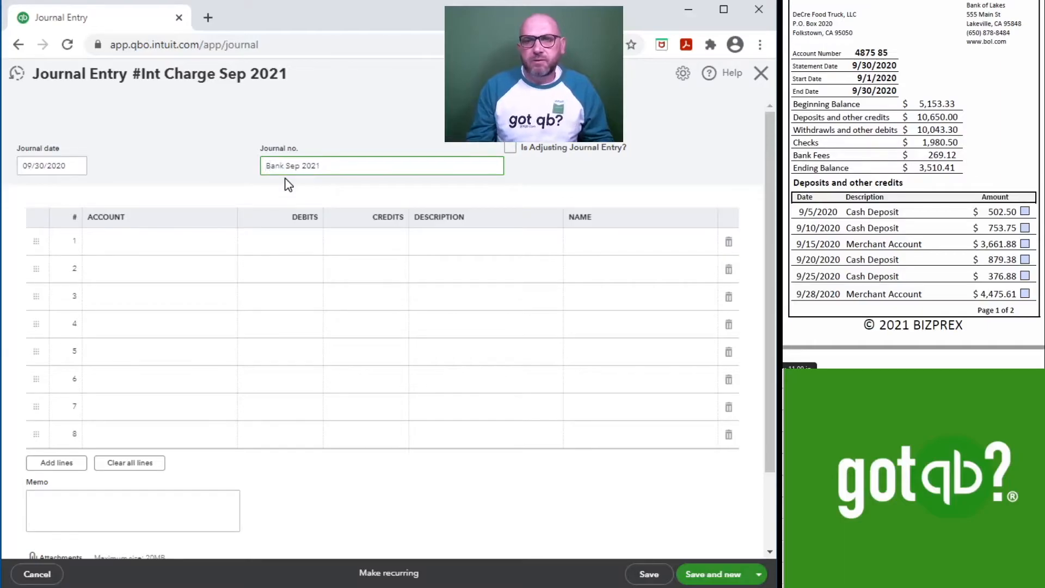
Step: Debit 10,650.00 to 11100 Bank Account BOL 75 85 described as Sales for Sep 2020, and correct the journal number to Bank Sep 2020
left_click(145, 244)
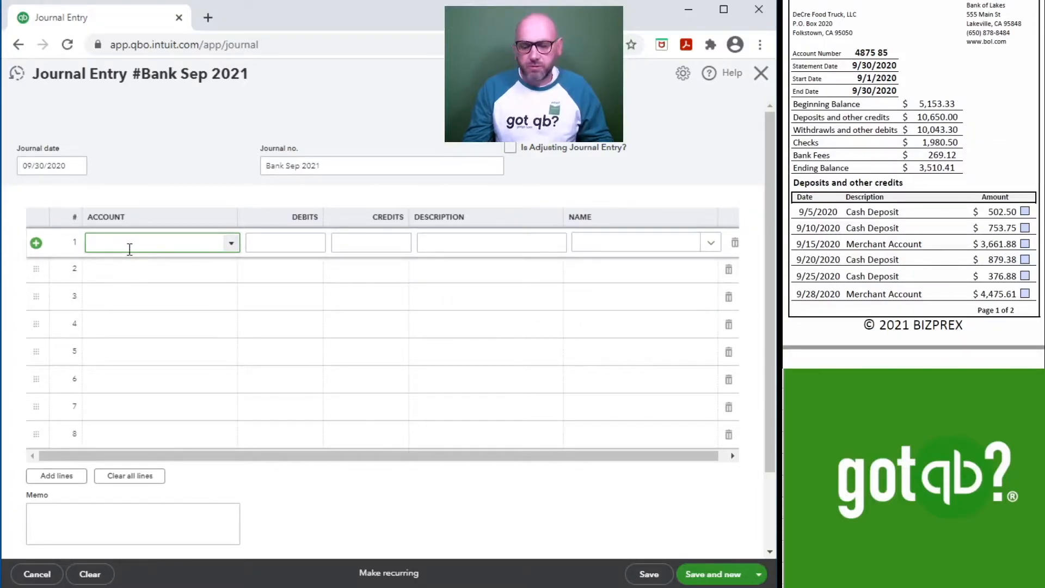
left_click(164, 285)
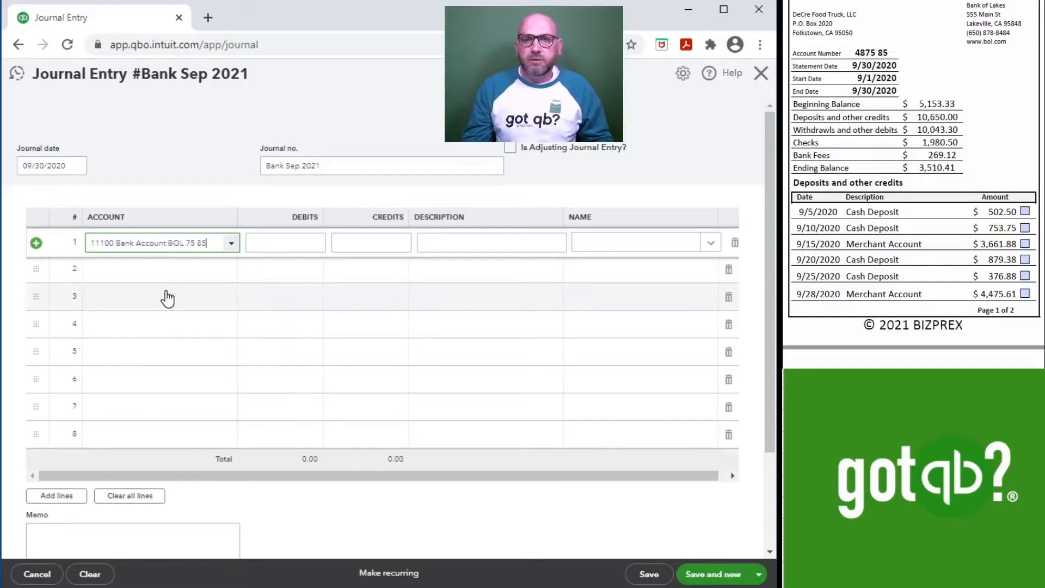
left_click(281, 242)
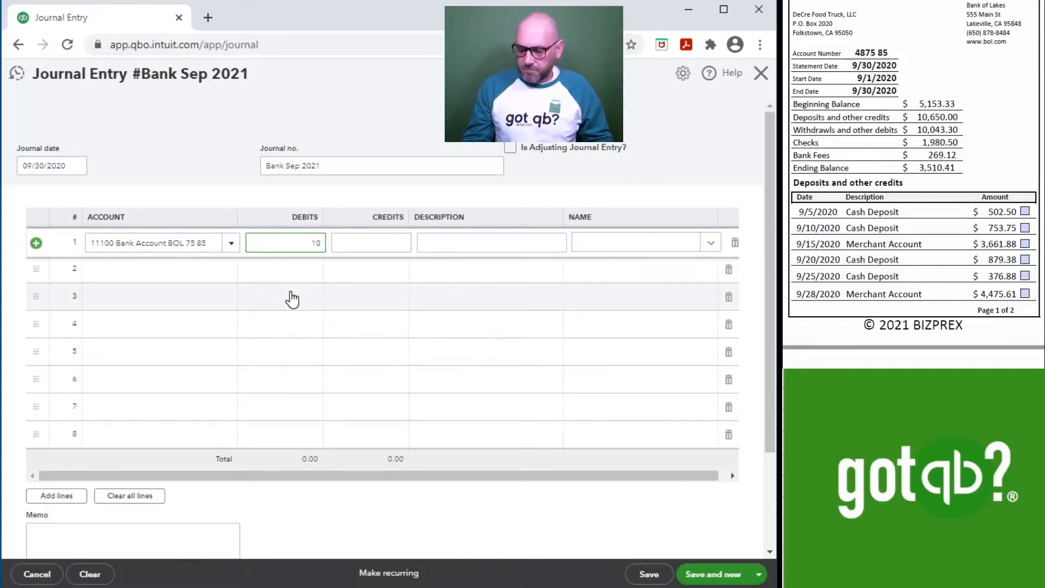
type("0")
key("Tab")
key("Tab")
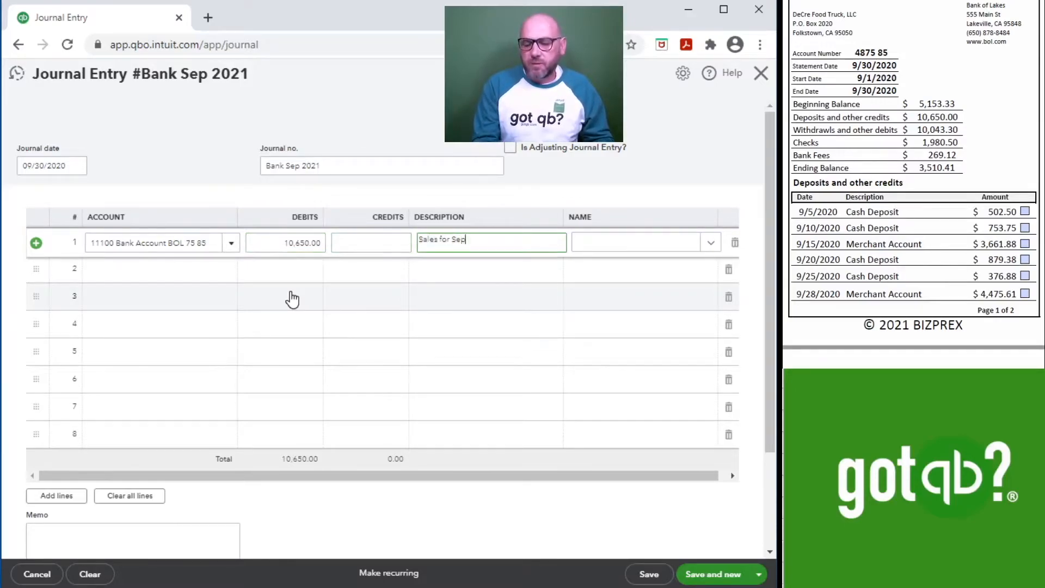
left_click(368, 167)
type("0")
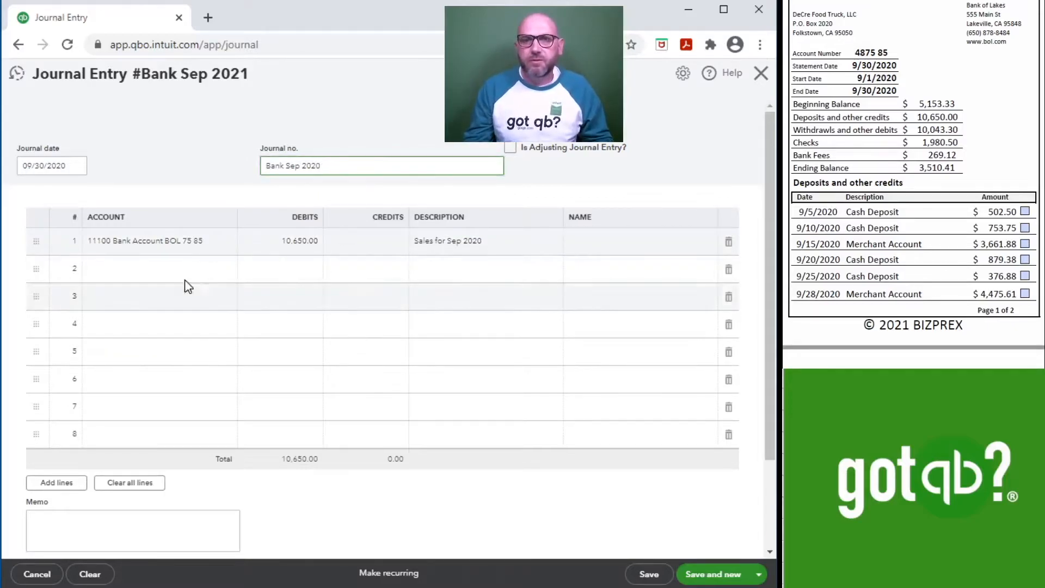
Step: Credit 10,650.00 to 41100 Sales on the second line with the description Sales for Sep 2020
left_click(168, 278)
type("sa")
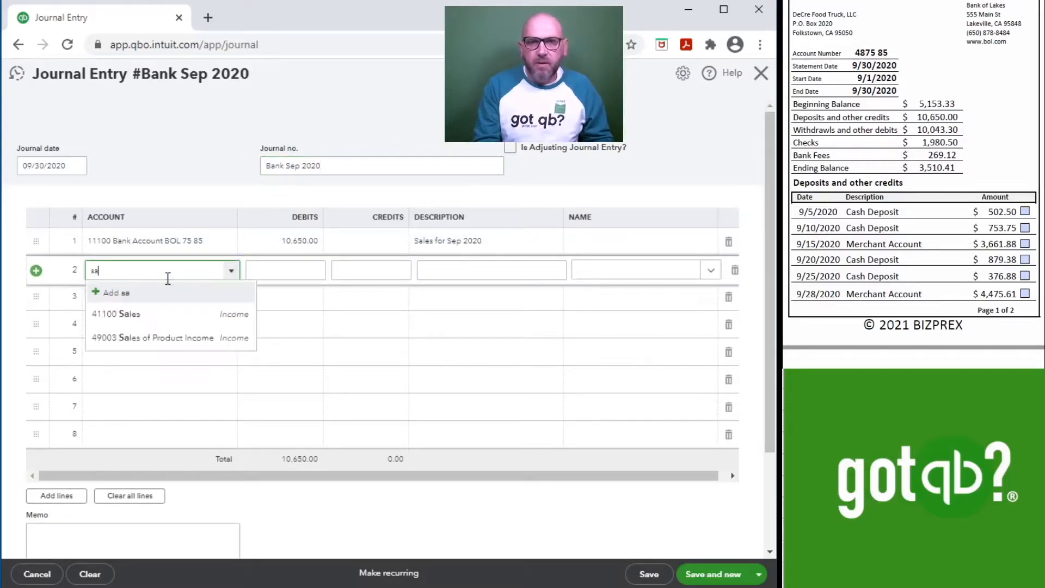
type("les")
left_click(142, 315)
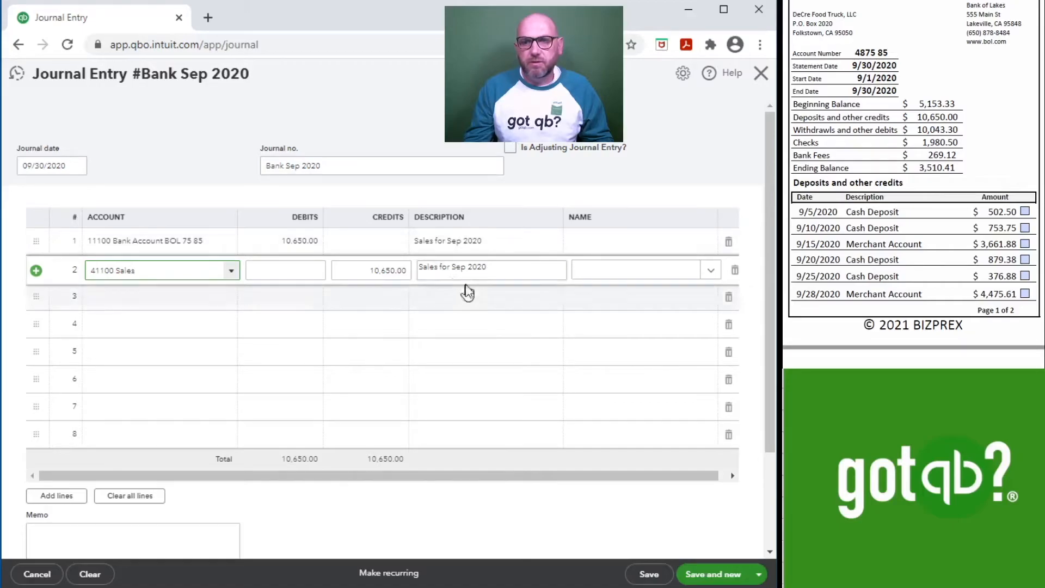
key("Tab")
key("Tab")
key("Tab")
key("Tab")
key("Tab")
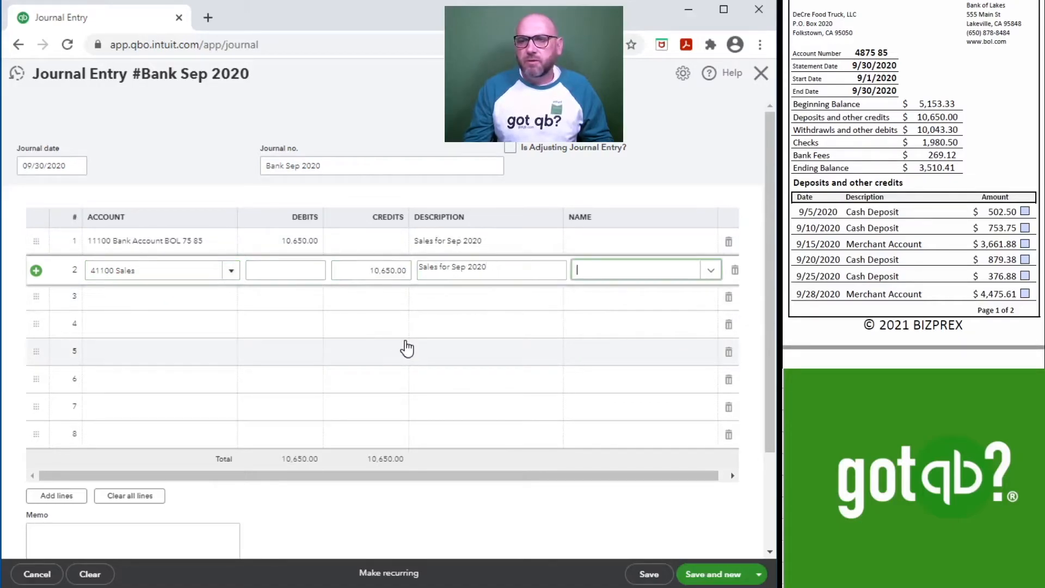
key("Tab")
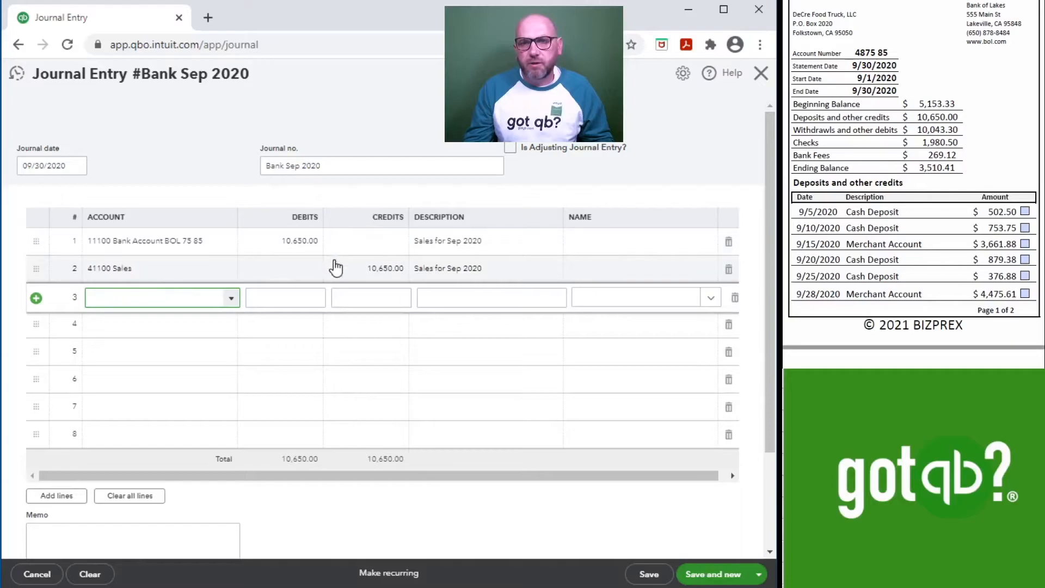
scroll(895, 168, "down", 5)
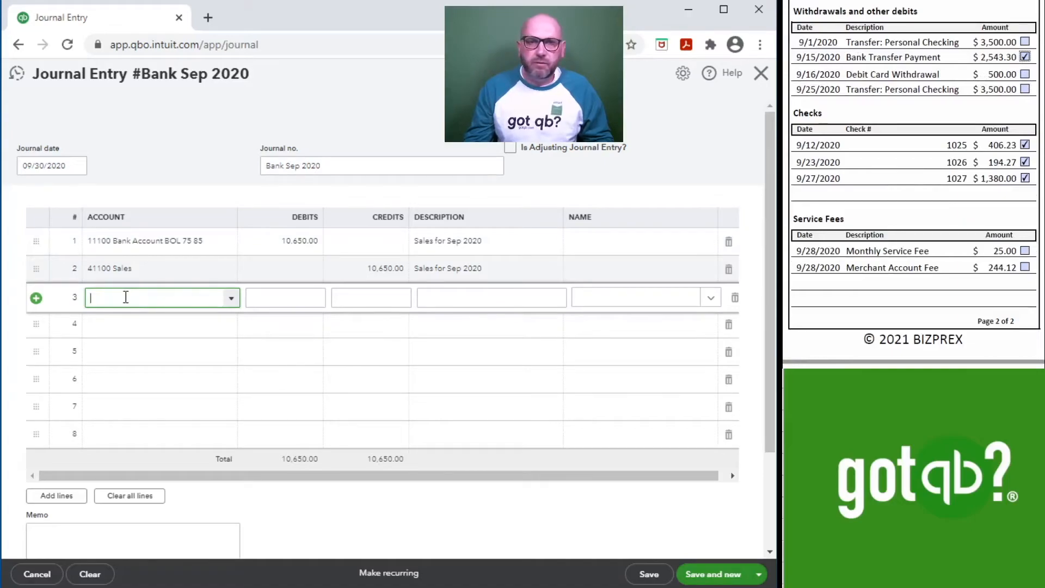
Step: Credit 7,500.00 to 11100 Bank Account BOL 75 85 on the third line, described as Draw for Sep 2020
type("11100 Bank Account BOL 75 85")
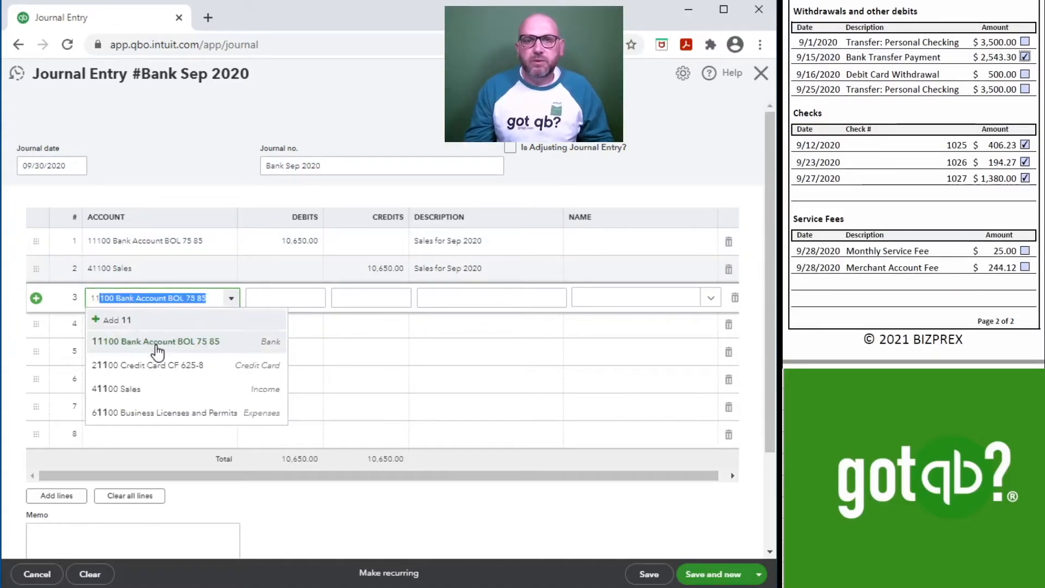
left_click(156, 344)
left_click(293, 299)
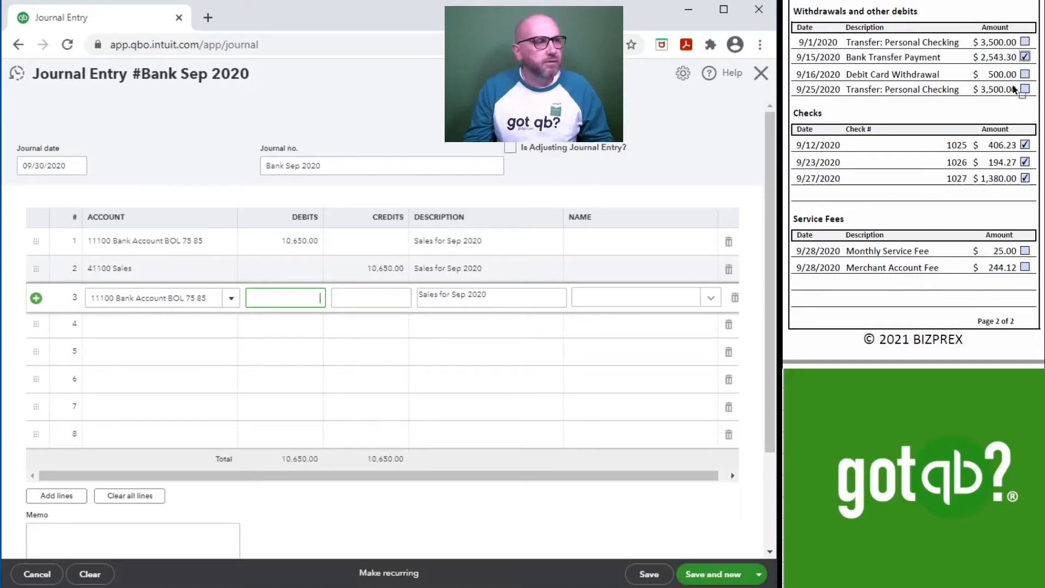
left_click(374, 298)
key("Tab")
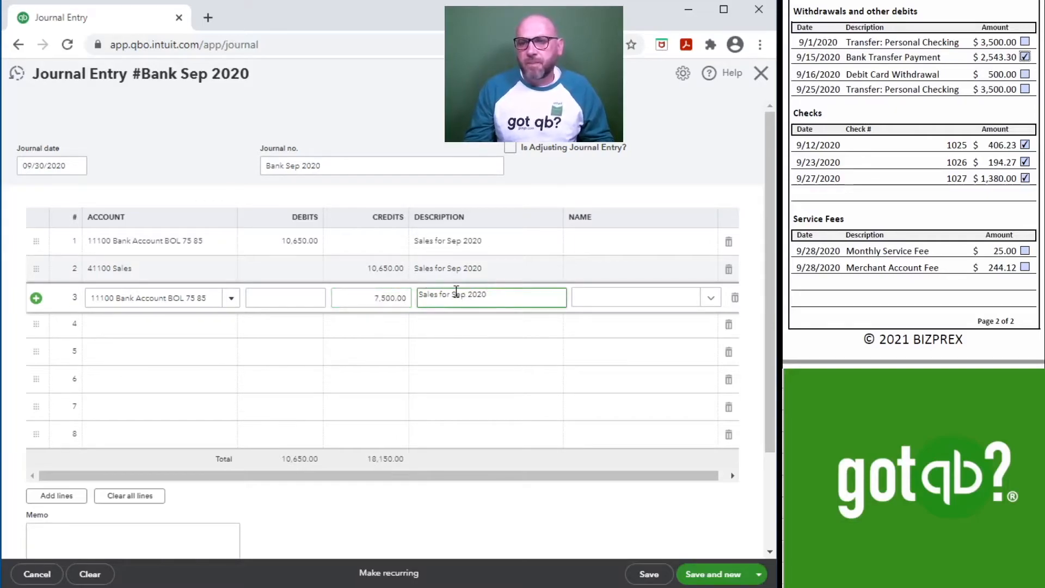
double_click(416, 296)
type("Draw")
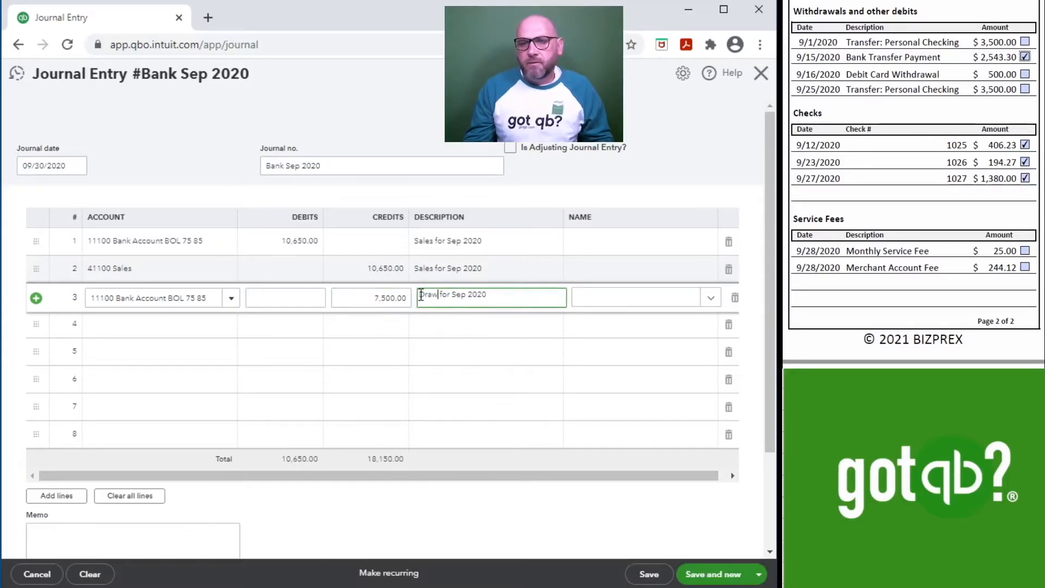
key("Tab")
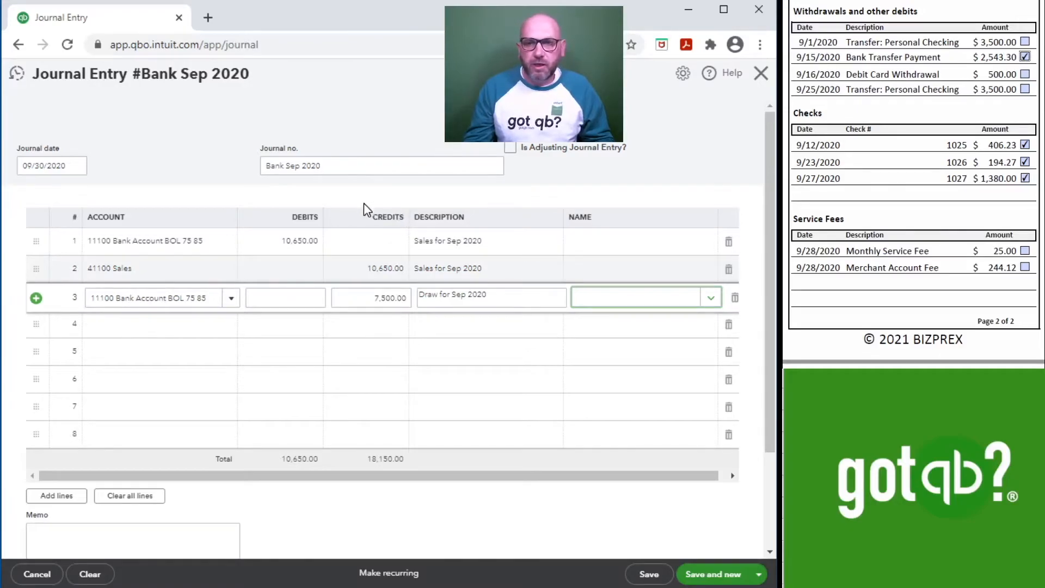
Step: Debit 7,500.00 to 30700 Members Draw on the fourth line with the description Draw for Sep 2020
left_click(165, 328)
type("D")
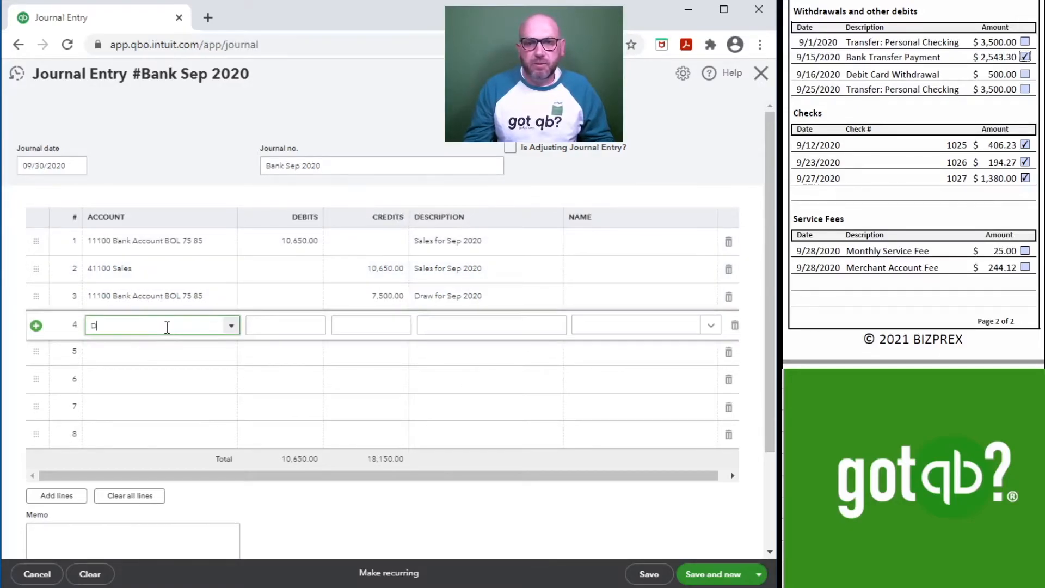
type("Me")
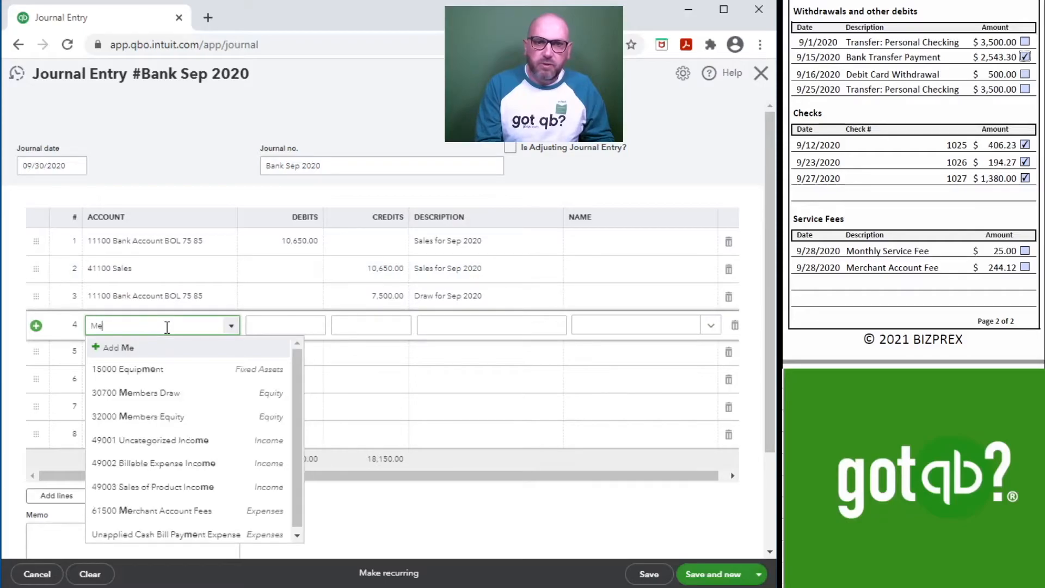
left_click(166, 395)
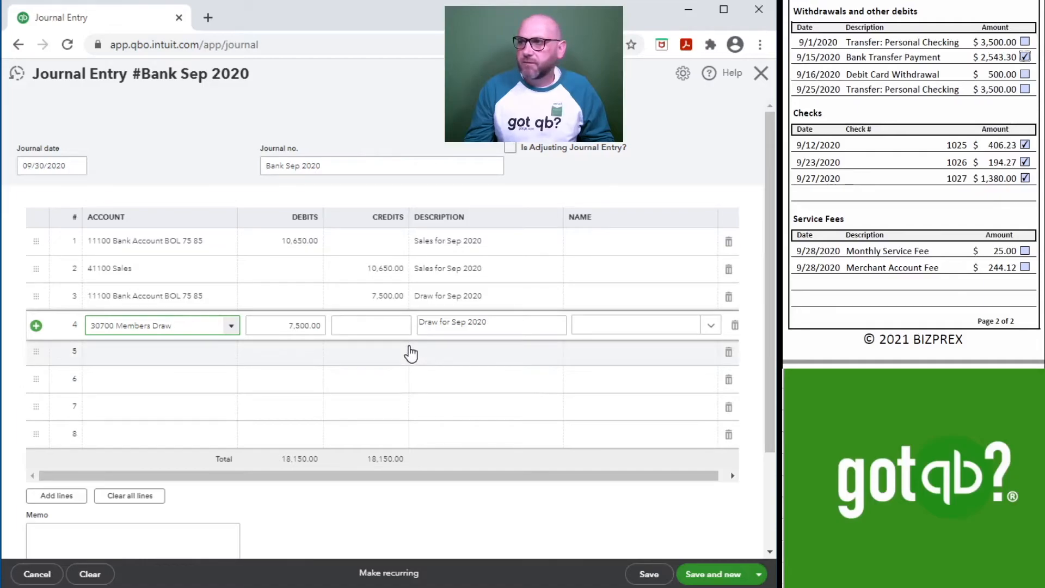
key("Tab")
key("Tab")
key("Tab")
key("Tab")
key("Tab")
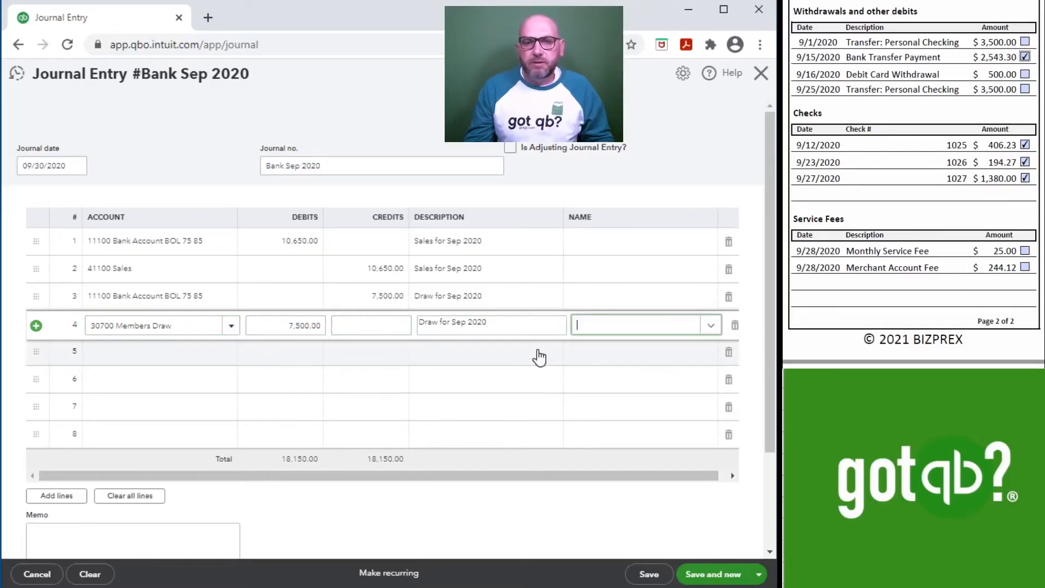
key("Tab")
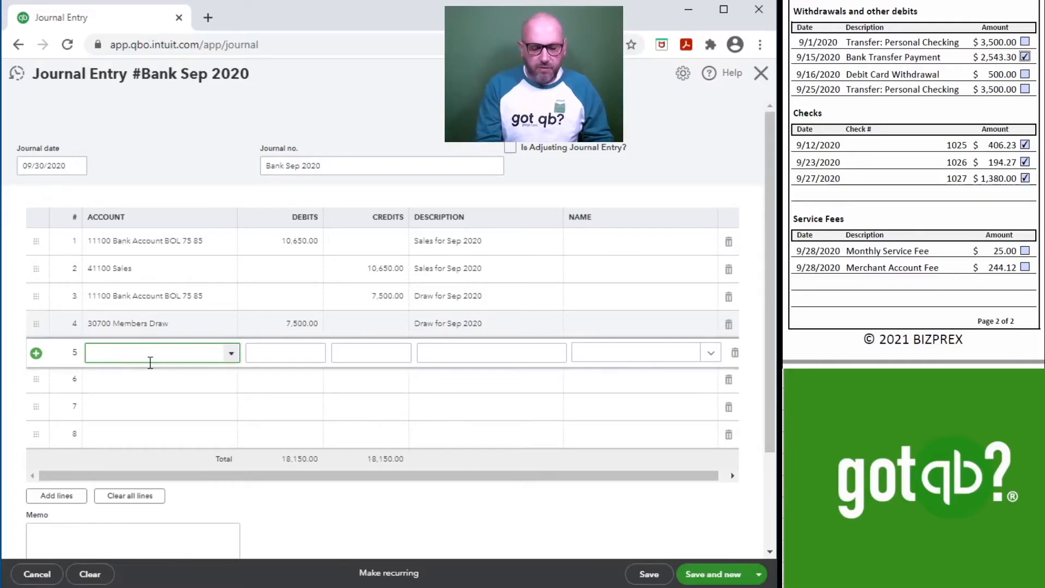
Step: Debit 25.00 to 61600 Bank Service Charges on the fifth line with the description Service Fee
type("ser")
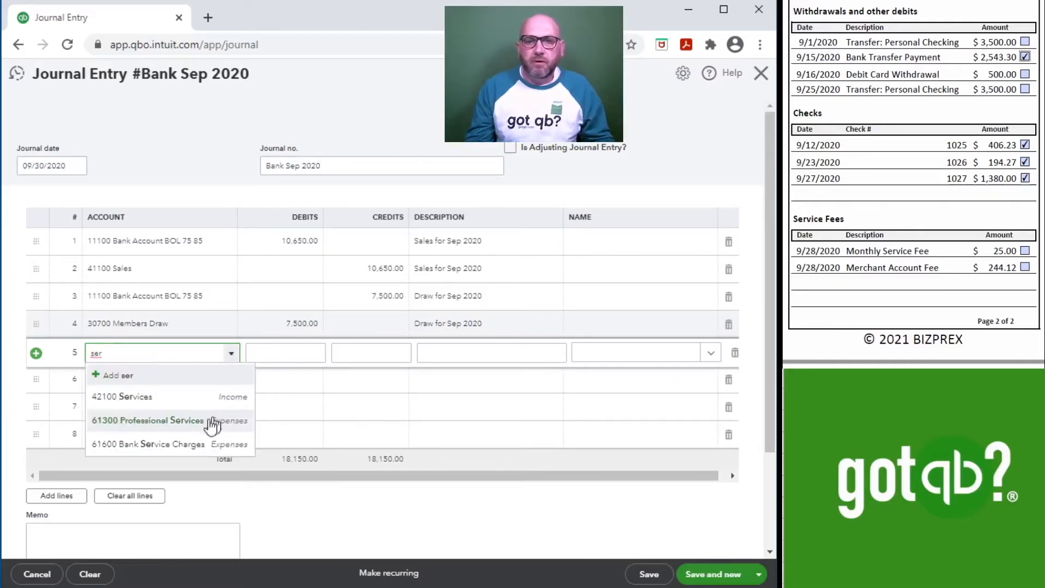
left_click(174, 445)
left_click(287, 355)
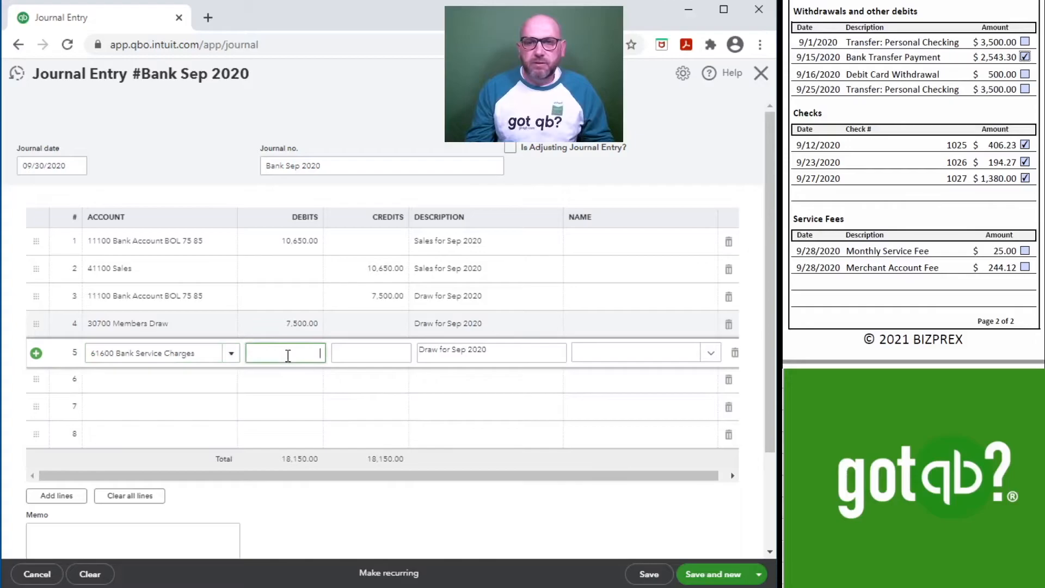
type("25.00")
key("Tab")
key("Tab")
key("BackSpace")
key("BackSpace")
key("BackSpace")
key("BackSpace")
key("BackSpace")
key("BackSpace")
key("BackSpace")
key("BackSpace")
key("BackSpace")
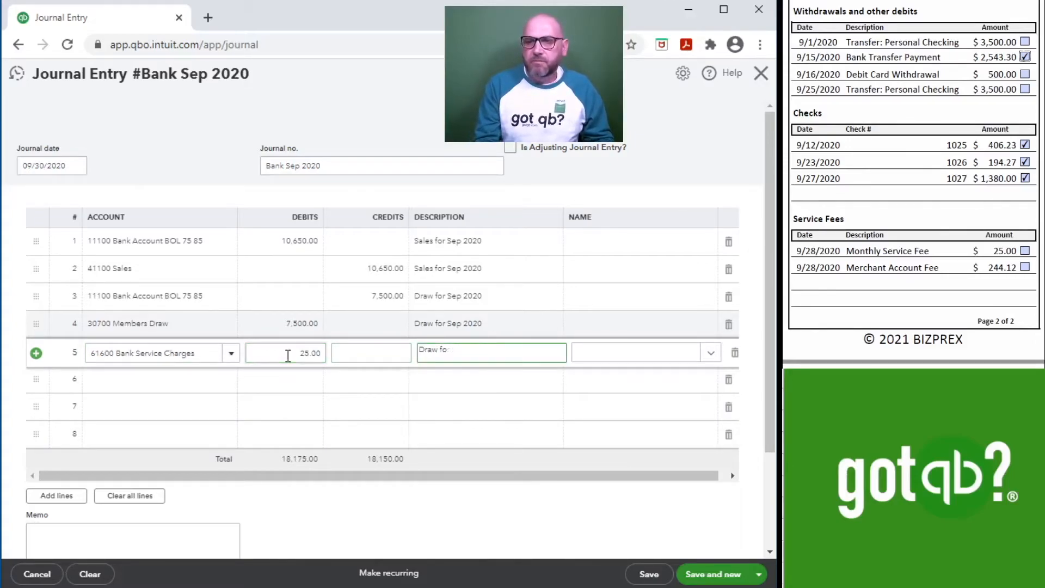
type("Service Fee")
key("Tab")
key("Tab")
key("Tab")
Step: Debit 244.12 to 61500 Merchant Account Fees on the sixth line with the description Merchant Fee
type("mer")
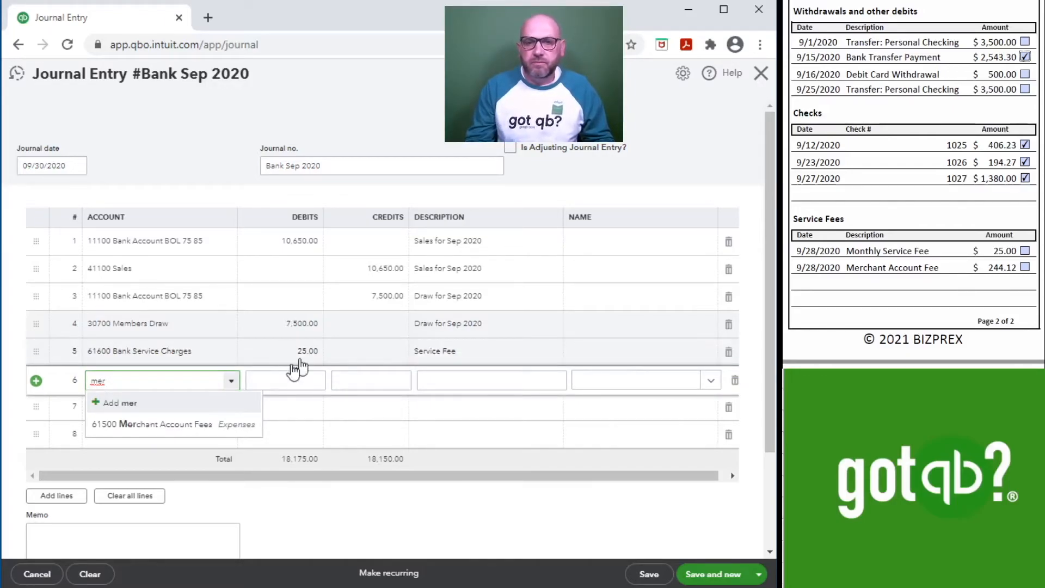
left_click(180, 424)
left_click(306, 381)
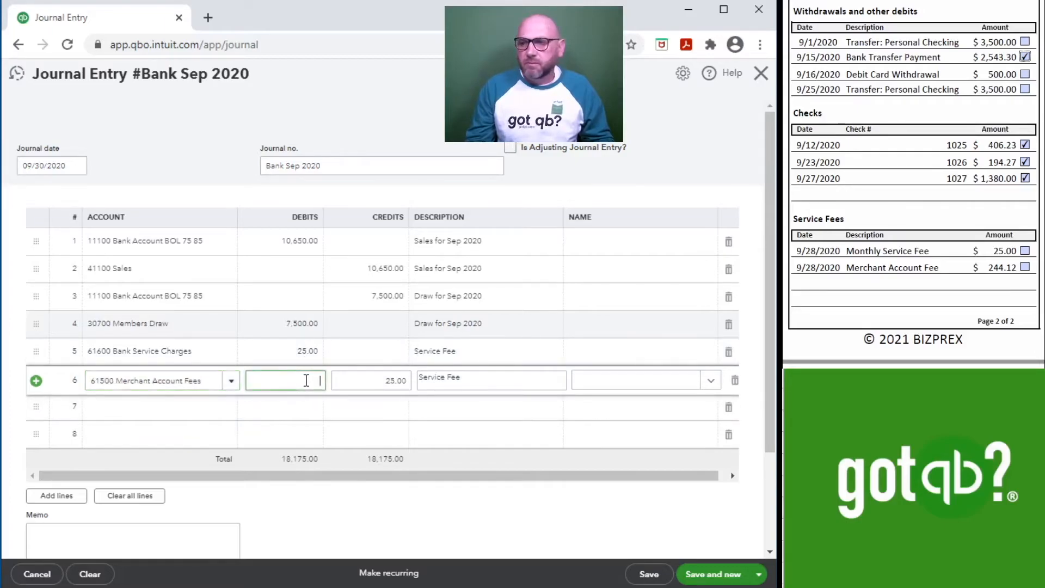
type("244.12")
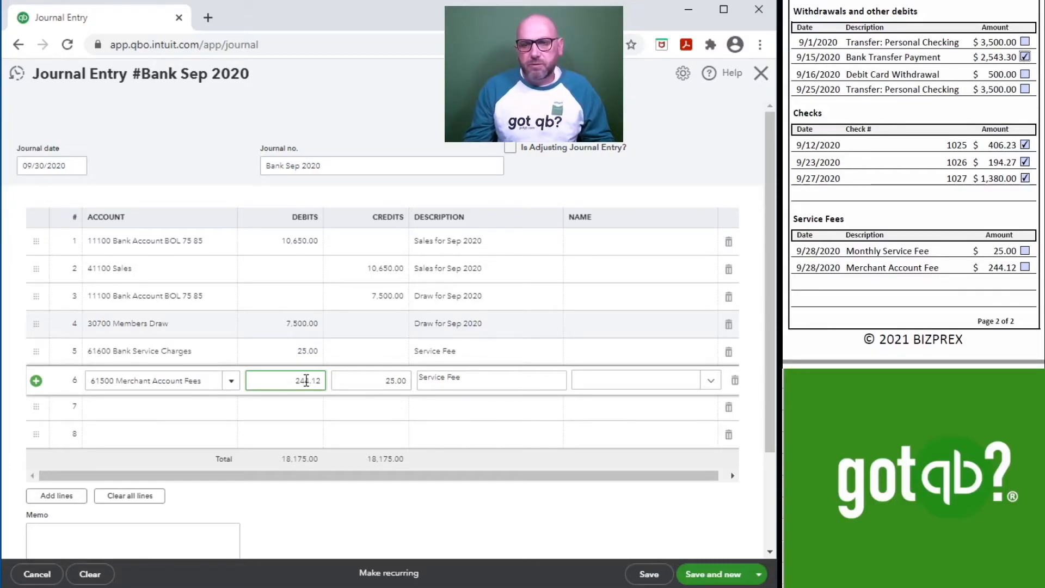
key("Tab")
key("Tab")
key("BackSpace")
key("BackSpace")
key("BackSpace")
key("BackSpace")
key("BackSpace")
key("BackSpace")
key("BackSpace")
key("BackSpace")
key("BackSpace")
key("BackSpace")
type("Me")
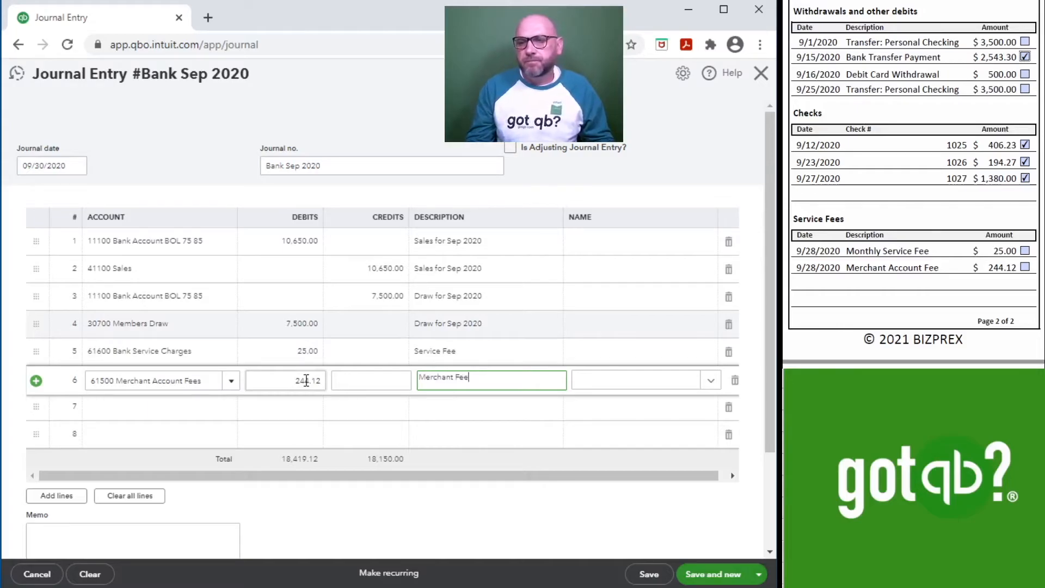
key("Tab")
key("Tab")
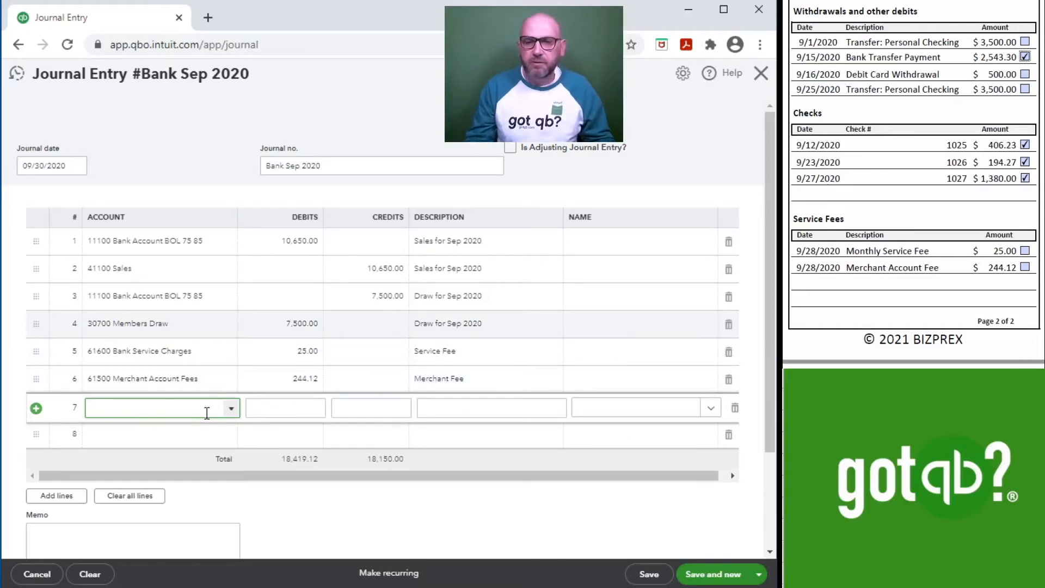
Step: Credit 269.12 to 11100 Bank Account BOL 75 85 described as Service/Merchant Fee, then save and close the journal entry
type("10100 Cash")
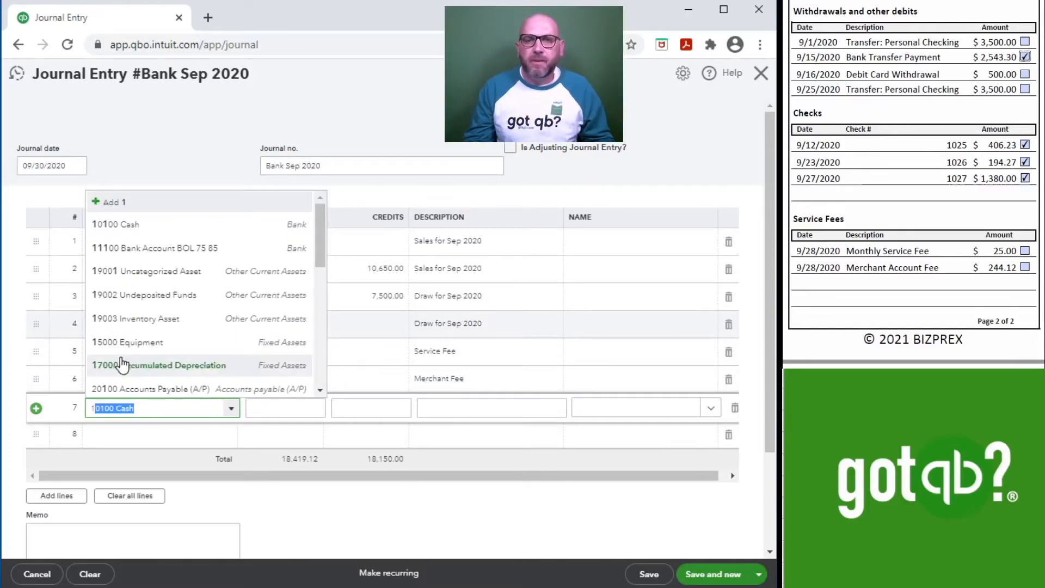
left_click(153, 245)
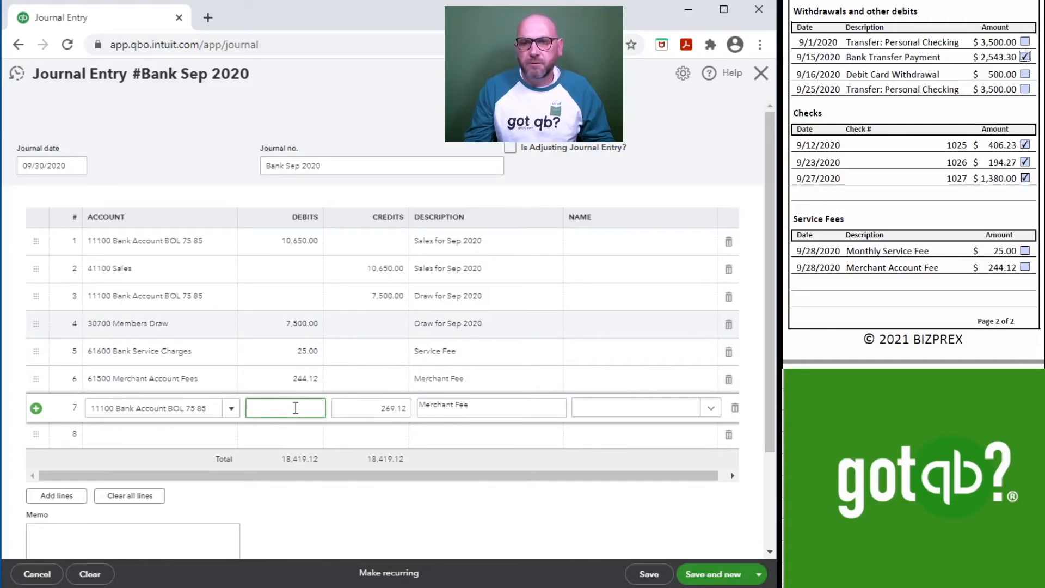
left_click(444, 398)
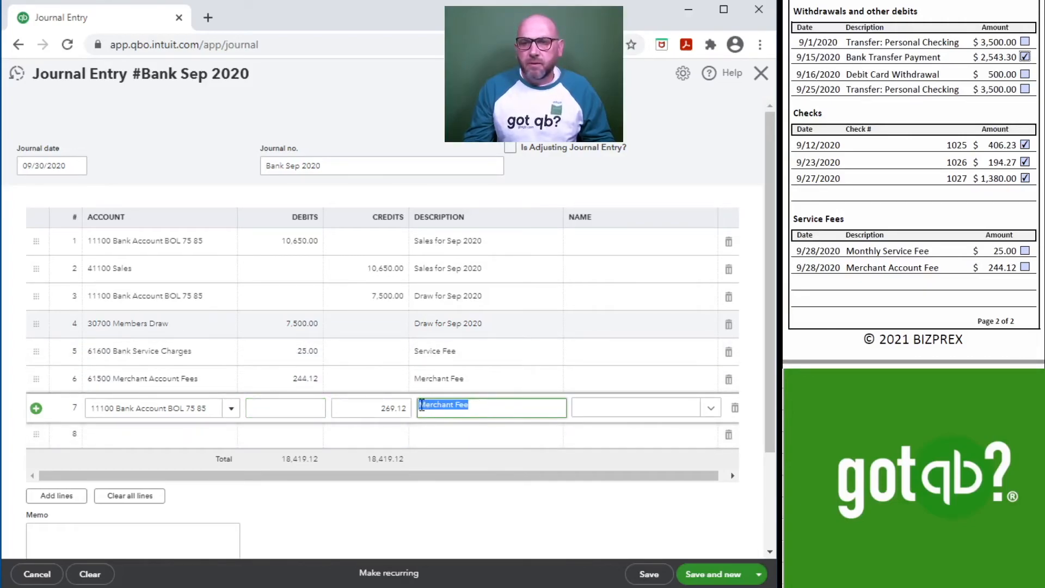
left_click(419, 406)
type("Service/")
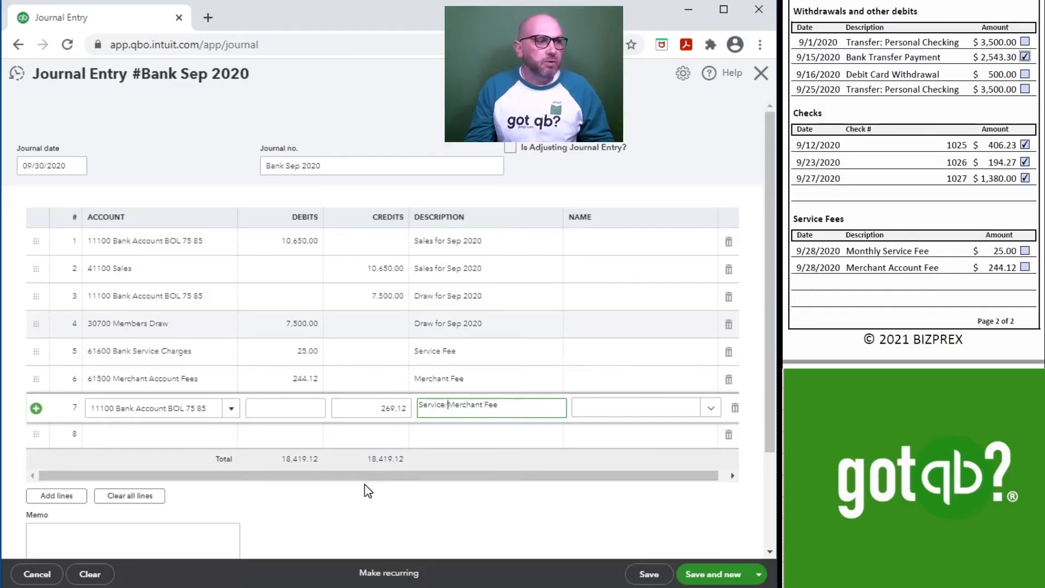
left_click(702, 577)
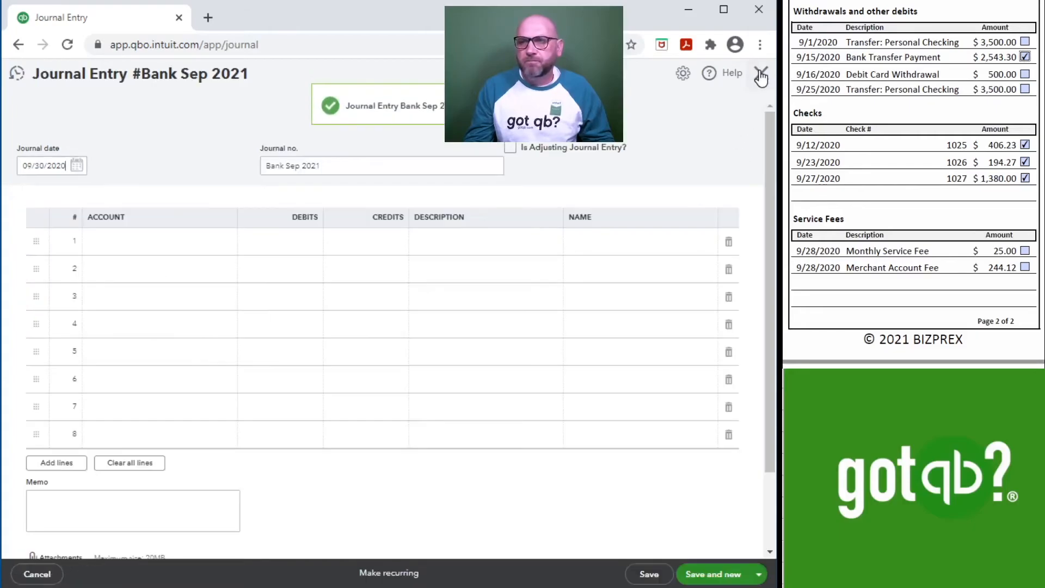
left_click(757, 75)
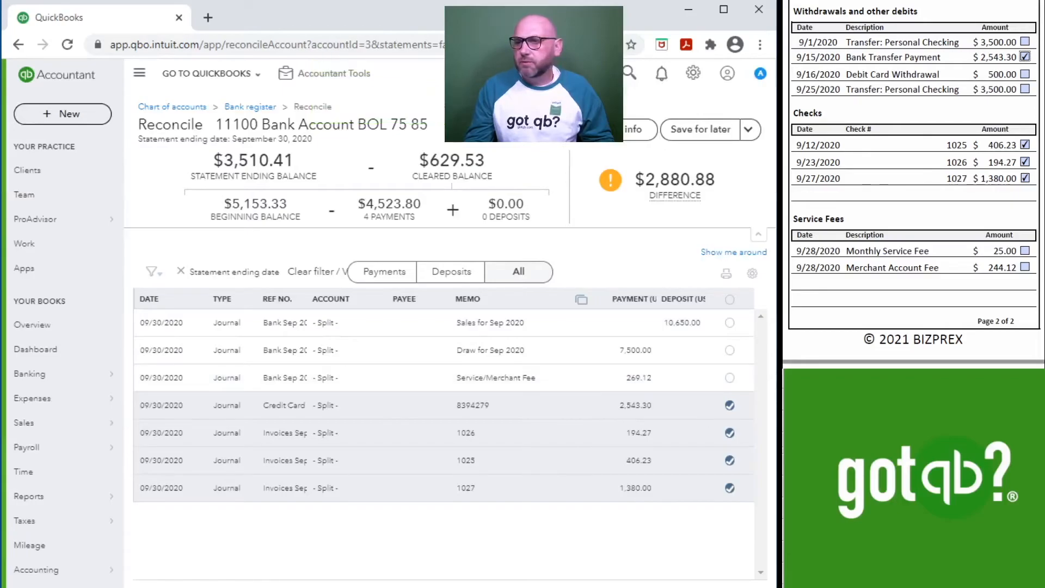
Step: Clear the 10,650.00 Sales for Sep 2020 deposit and tick all six deposits on the statement
scroll(955, 134, "up", 6)
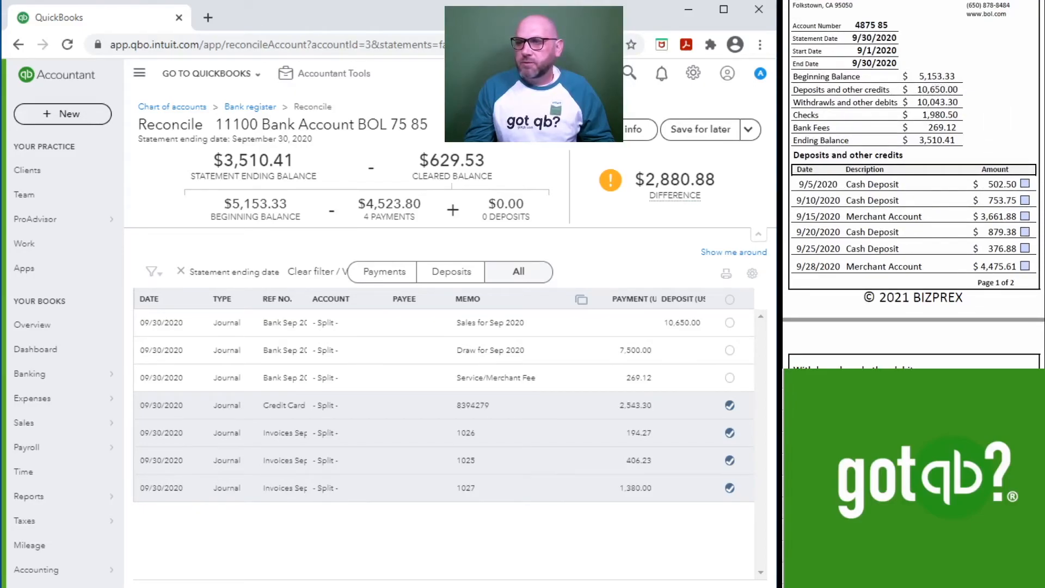
left_click(729, 322)
left_click(1025, 184)
left_click(1025, 200)
left_click(1024, 216)
left_click(1025, 232)
left_click(1026, 248)
left_click(1025, 266)
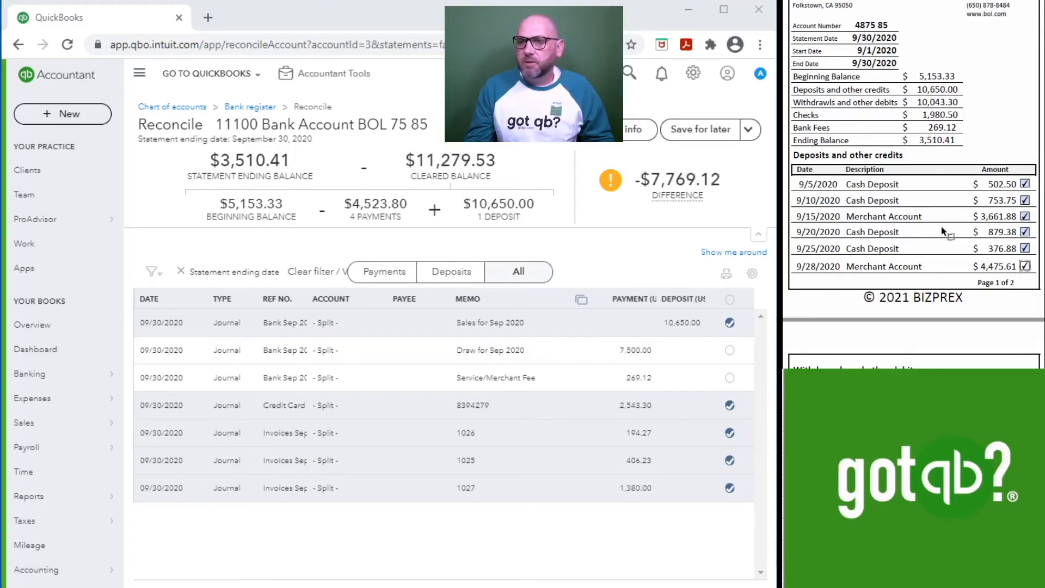
Step: Tick the remaining withdrawals on the statement and clear the 7,500.00 Draw for Sep 2020 payment
scroll(943, 231, "down", 6)
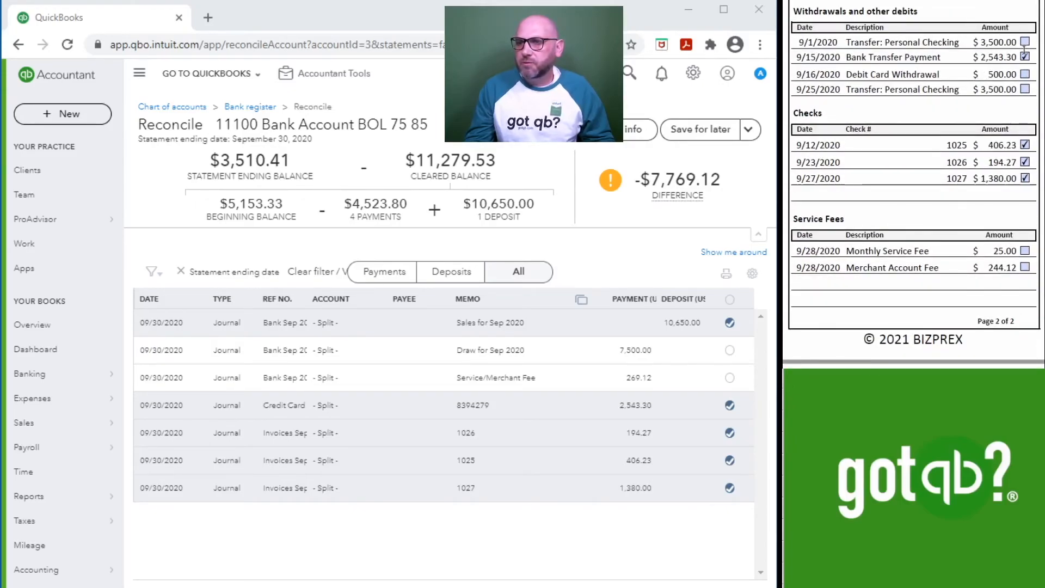
left_click(1024, 42)
left_click(1025, 74)
left_click(1025, 89)
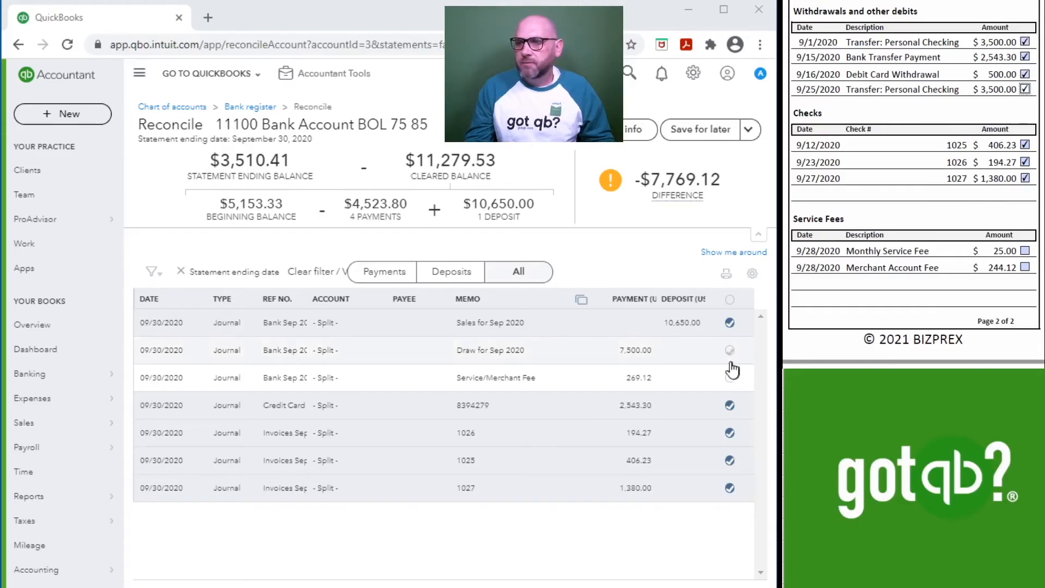
left_click(730, 351)
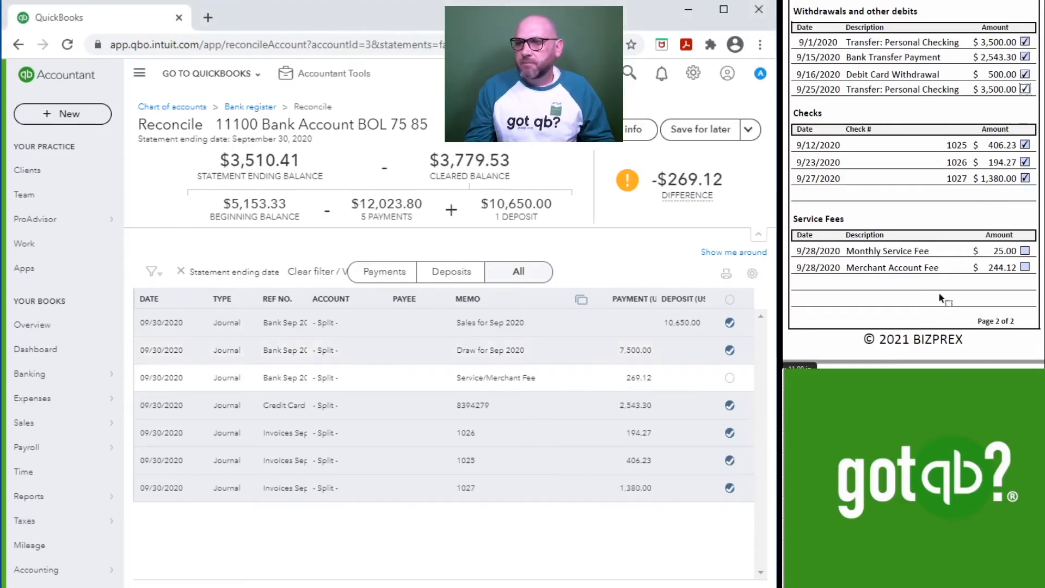
Step: Tick both service fees on the statement and clear the 269.12 Service/Merchant Fee payment
left_click(1025, 250)
left_click(1025, 267)
left_click(730, 378)
mouse_move(687, 194)
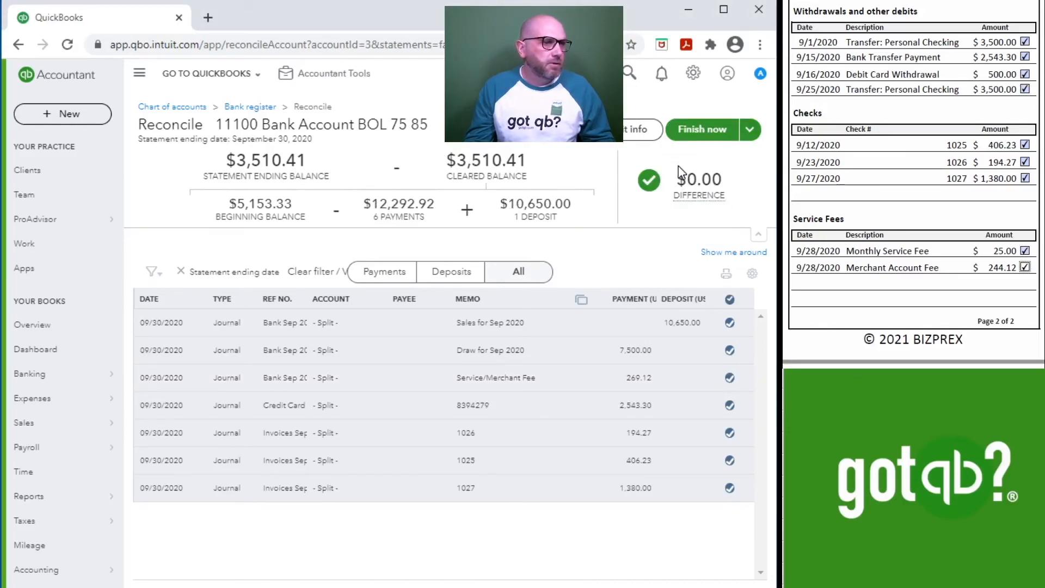
Step: Finish the reconciliation and review the reconciliation report against the bank statement
left_click(696, 130)
left_click(469, 360)
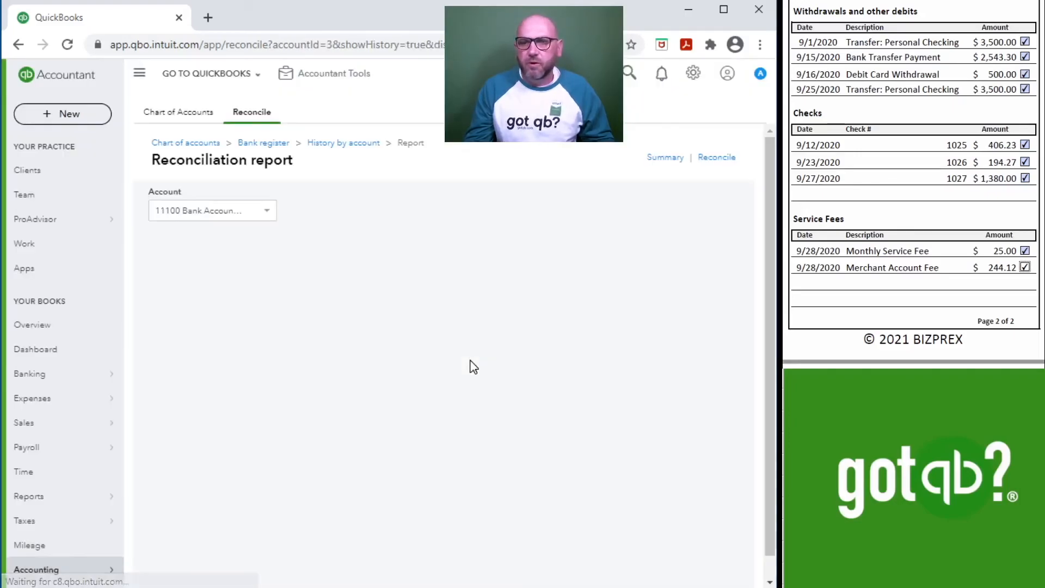
scroll(485, 362, "down", 5)
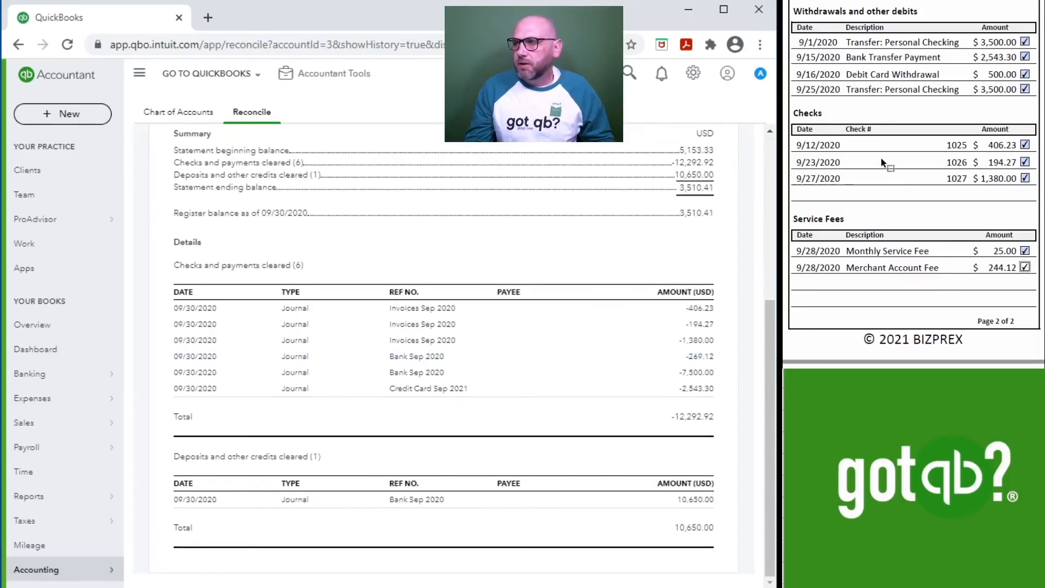
scroll(882, 162, "up", 10)
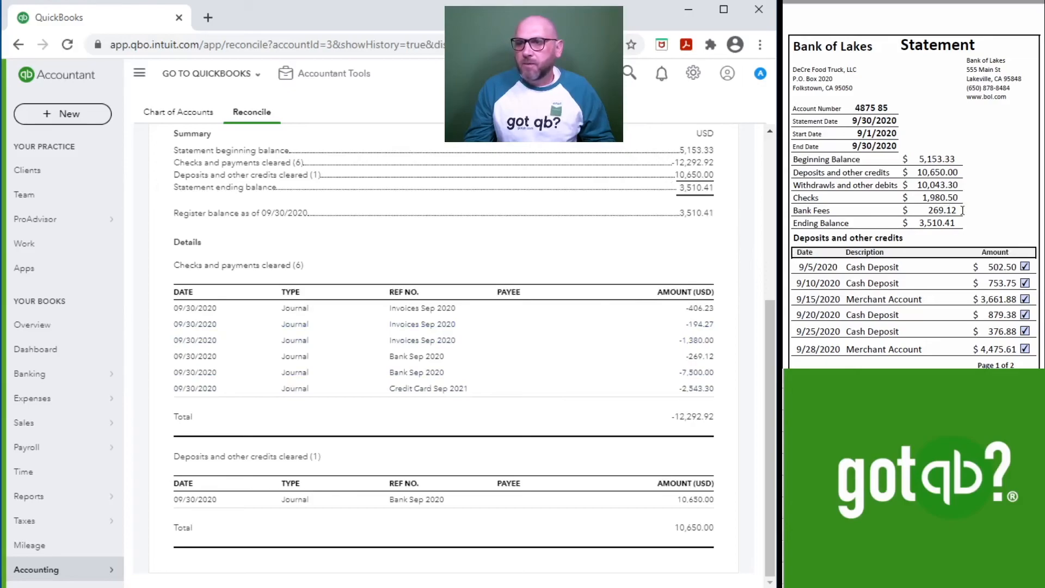
scroll(962, 210, "down", 3)
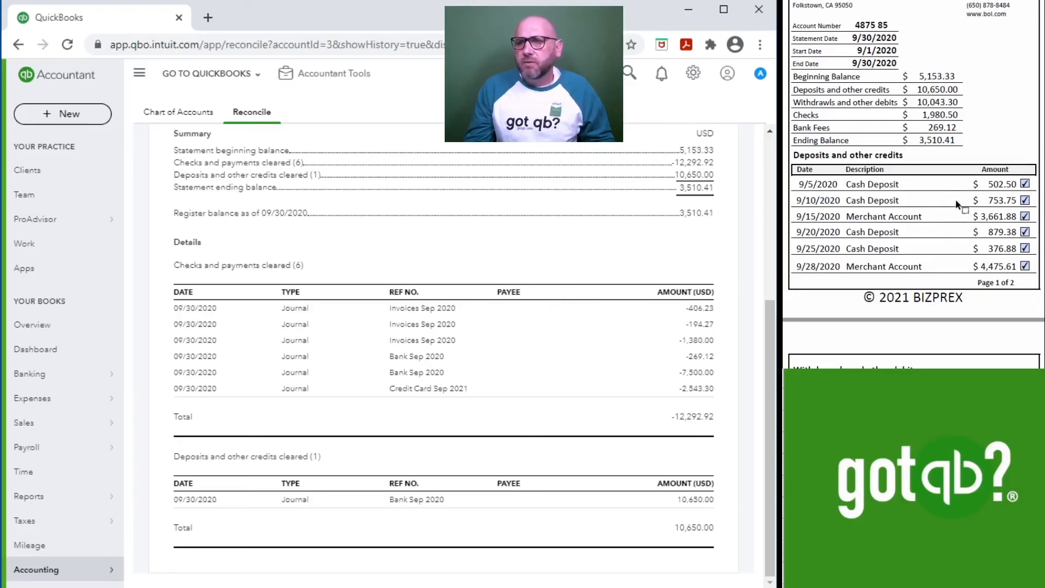
scroll(923, 207, "down", 3)
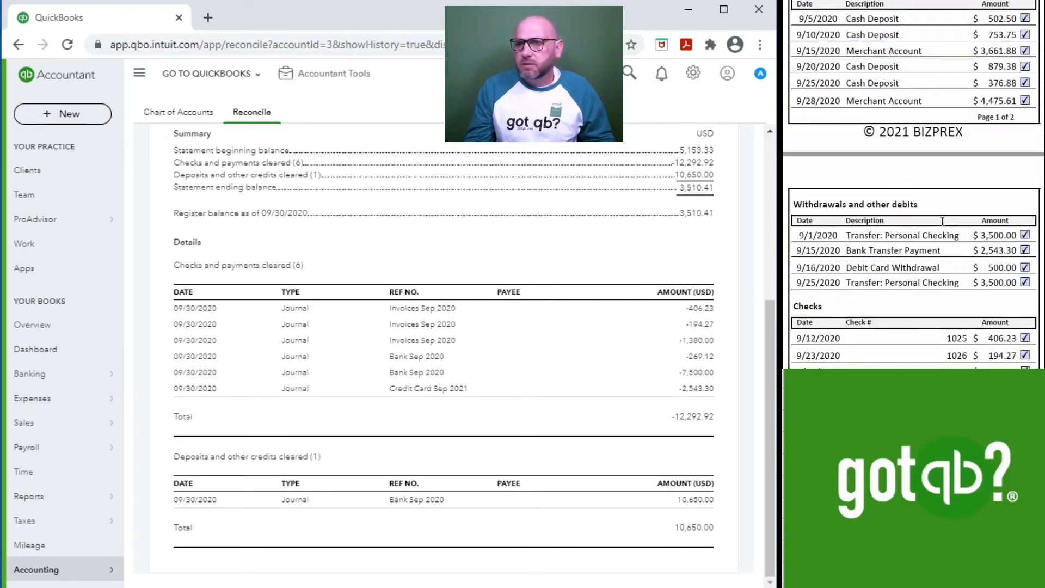
Step: Examine the bank statement's deposits, withdrawals, checks, fees and ending balance against the reconciliation report's summary and details
scroll(942, 221, "down", 2)
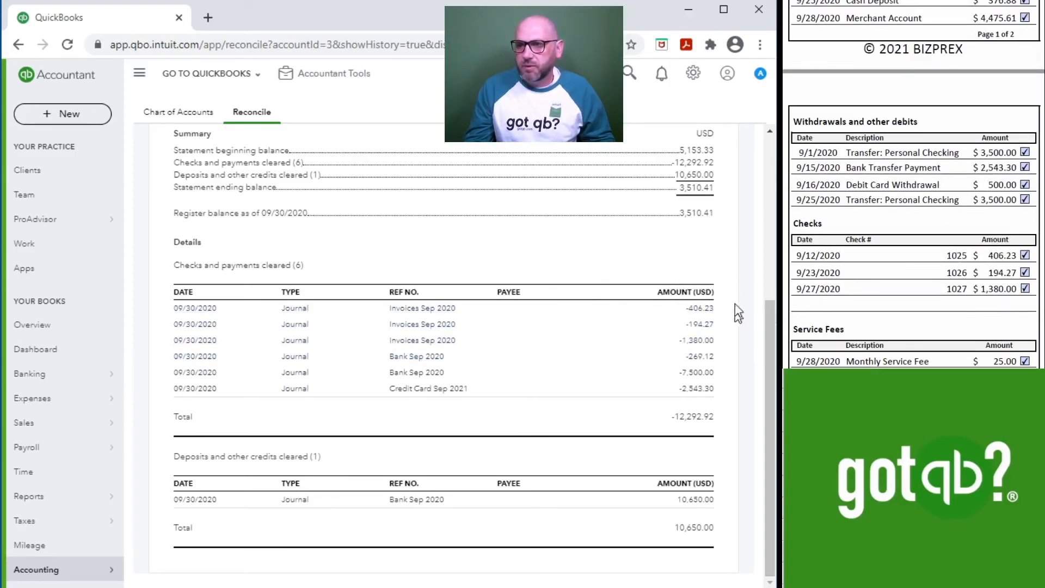
scroll(860, 224, "down", 3)
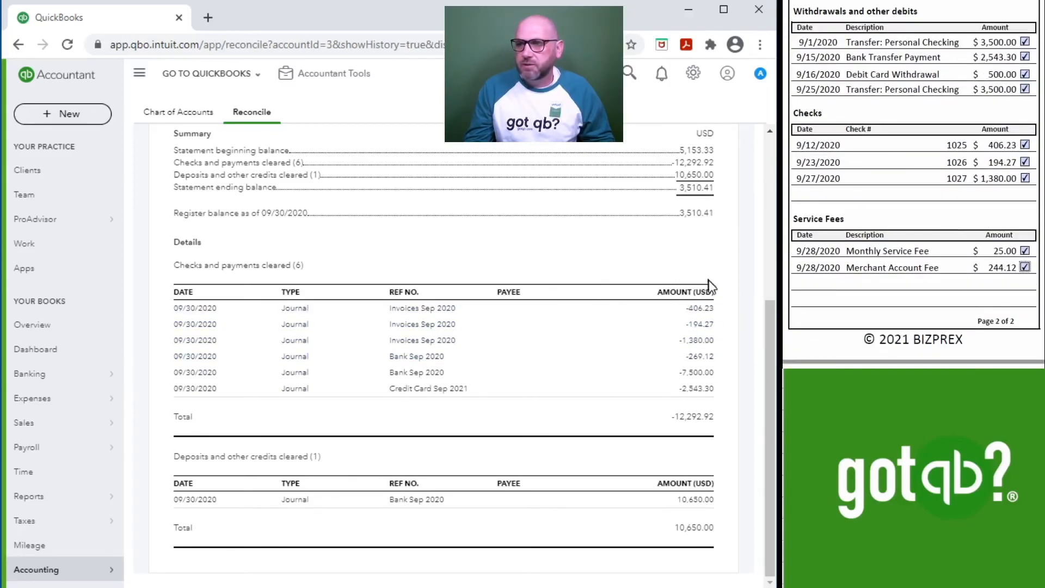
scroll(938, 126, "up", 3)
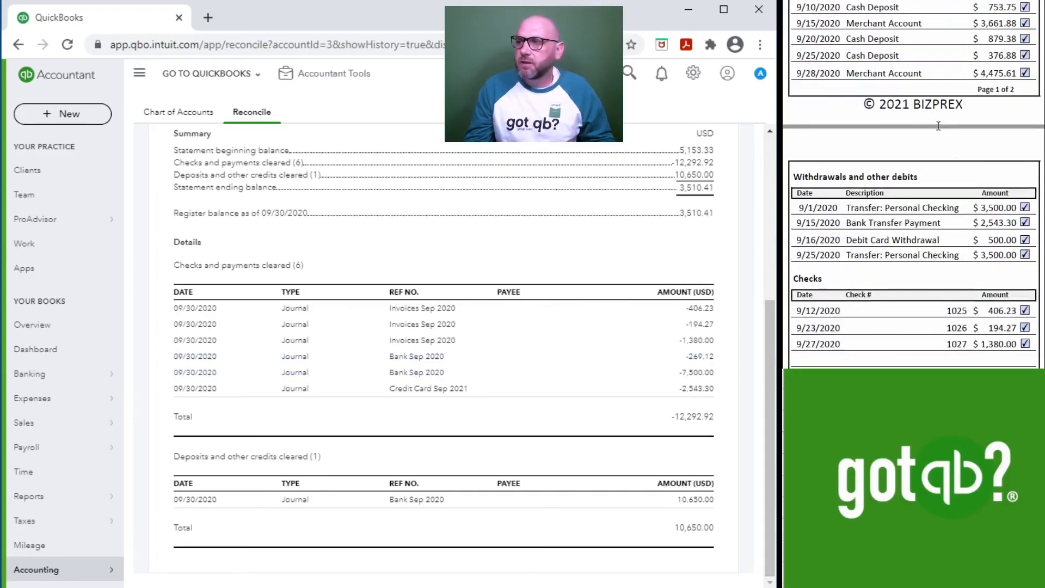
scroll(988, 188, "down", 2)
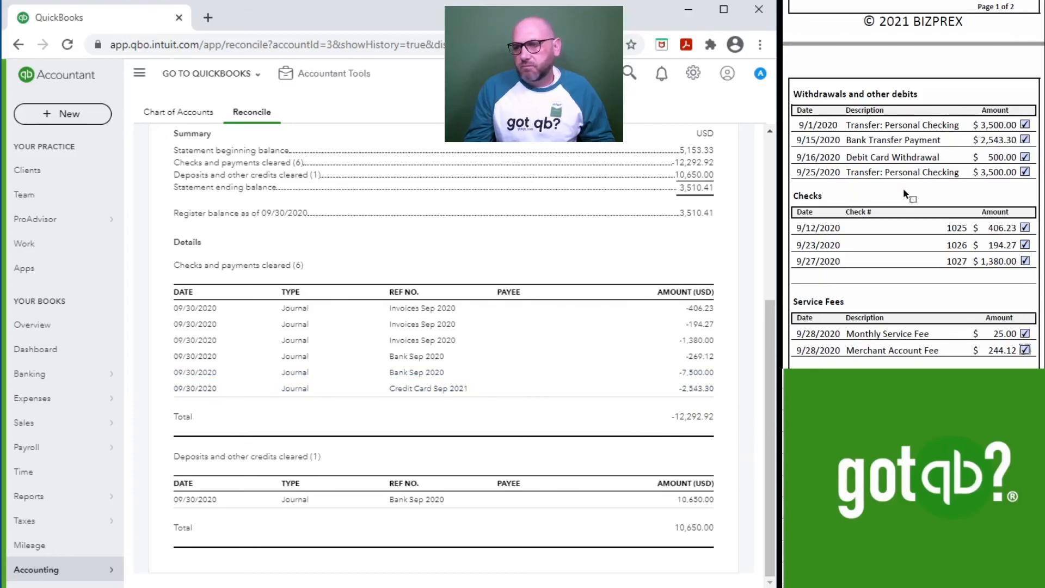
scroll(903, 188, "up", 5)
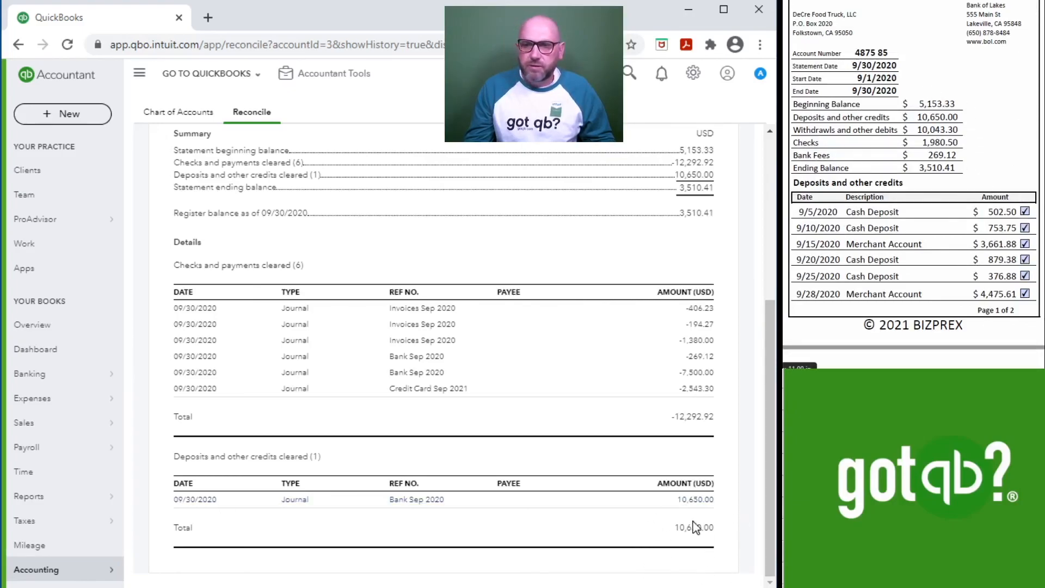
scroll(661, 451, "up", 3)
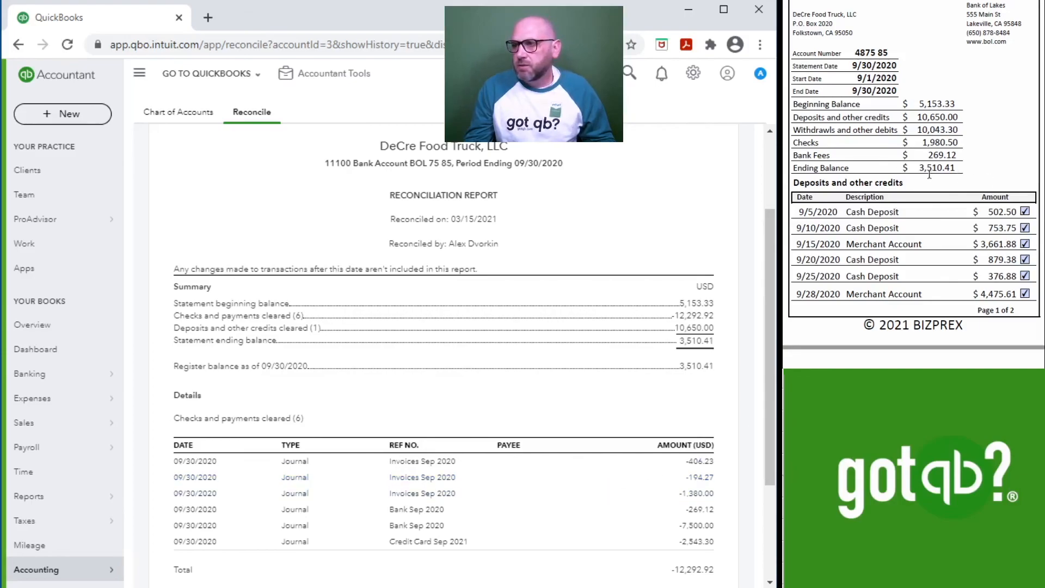
scroll(684, 355, "down", 3)
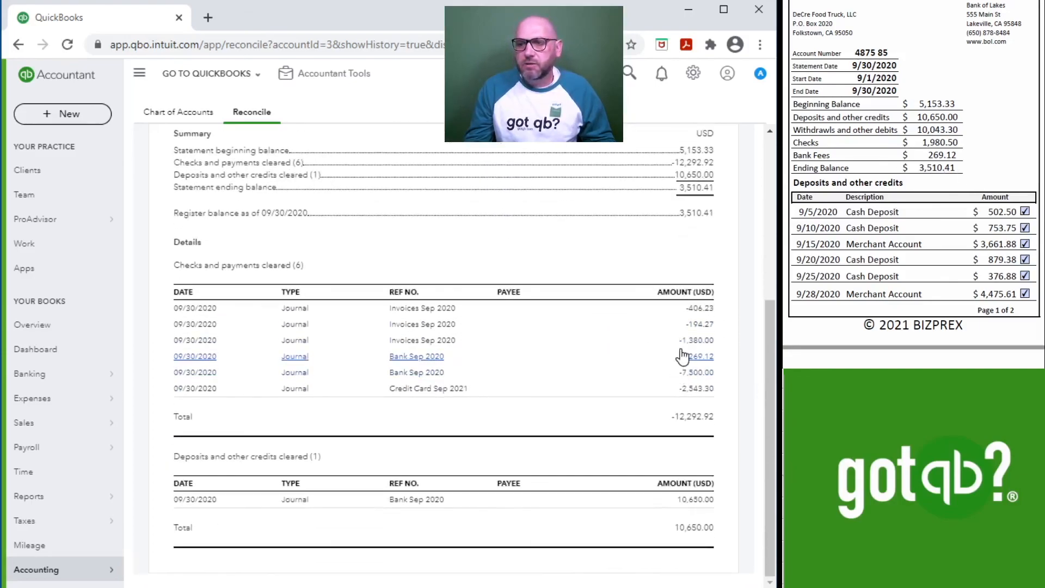
scroll(671, 363, "up", 3)
scroll(671, 363, "up", 3)
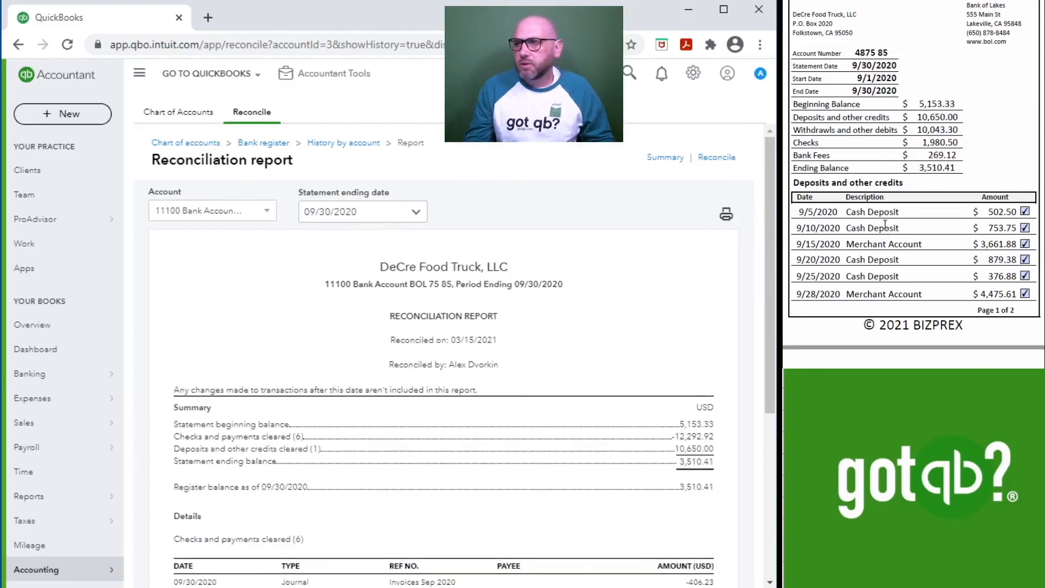
scroll(884, 223, "down", 10)
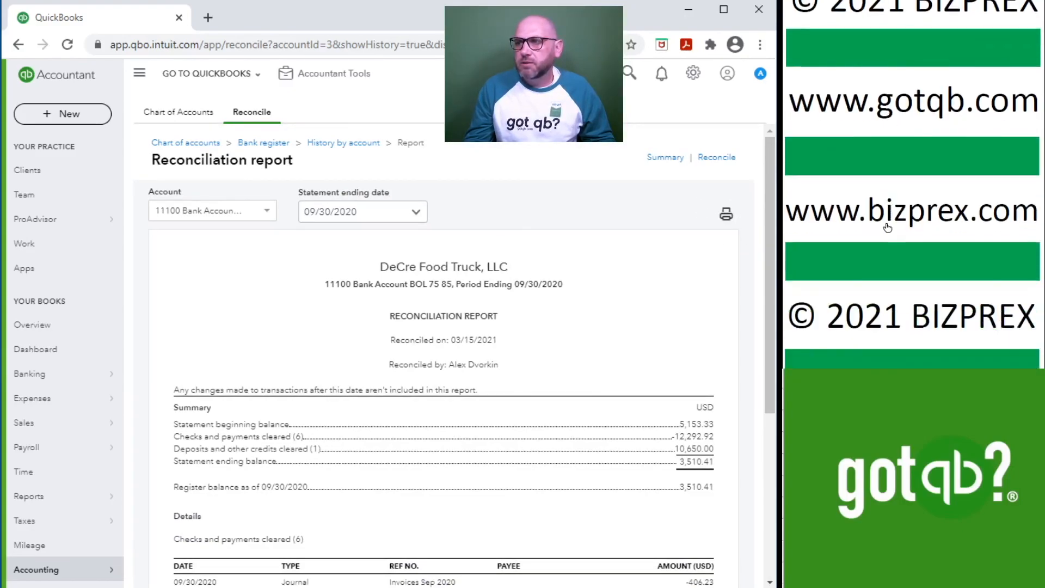
scroll(888, 227, "down", 1)
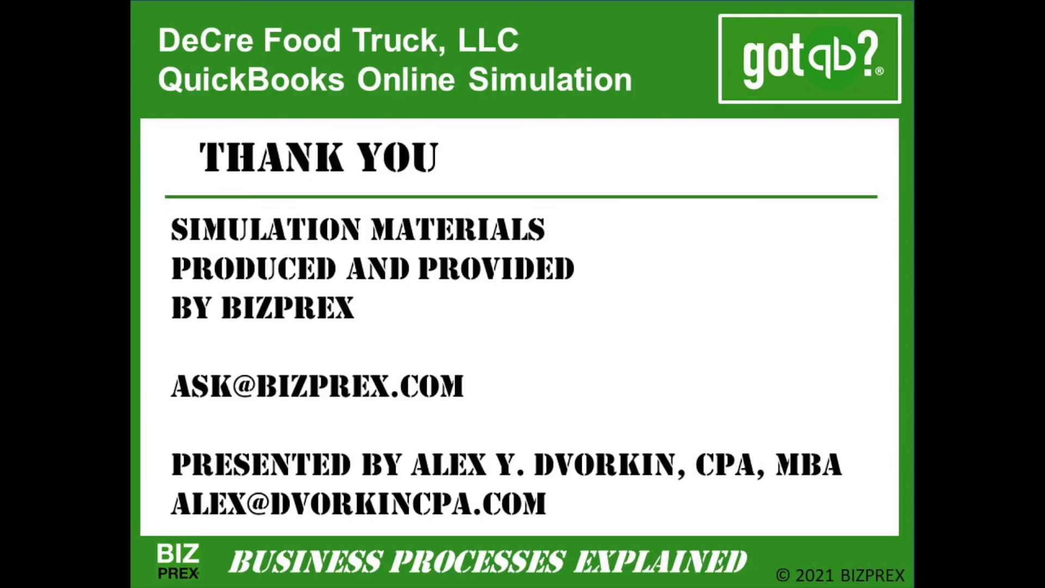